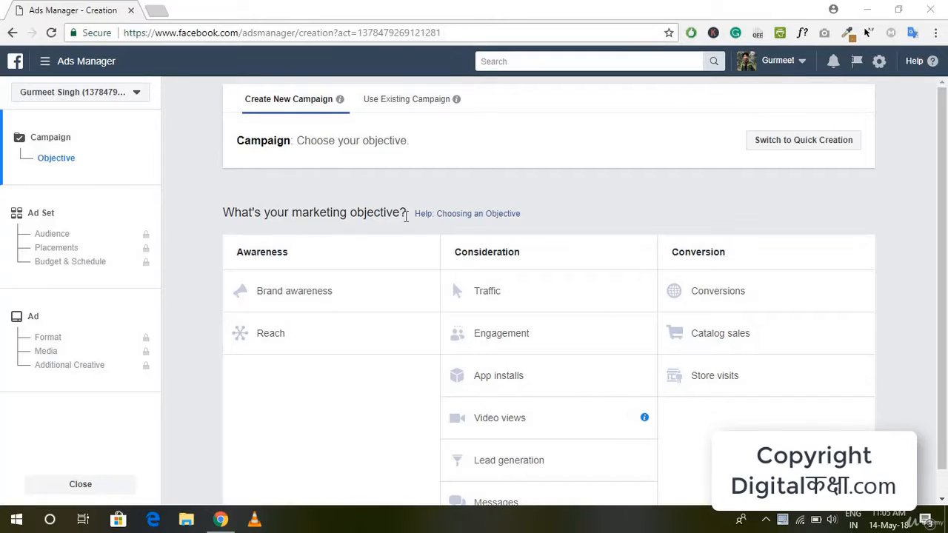
Choose Reach as the campaign's marketing objective
scroll(538, 295, down, 1)
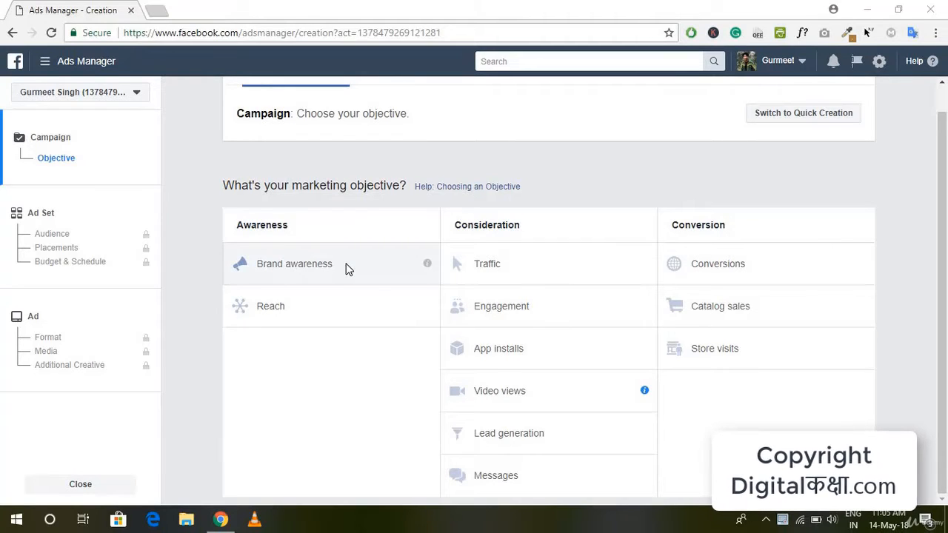
mouse_move(426, 273)
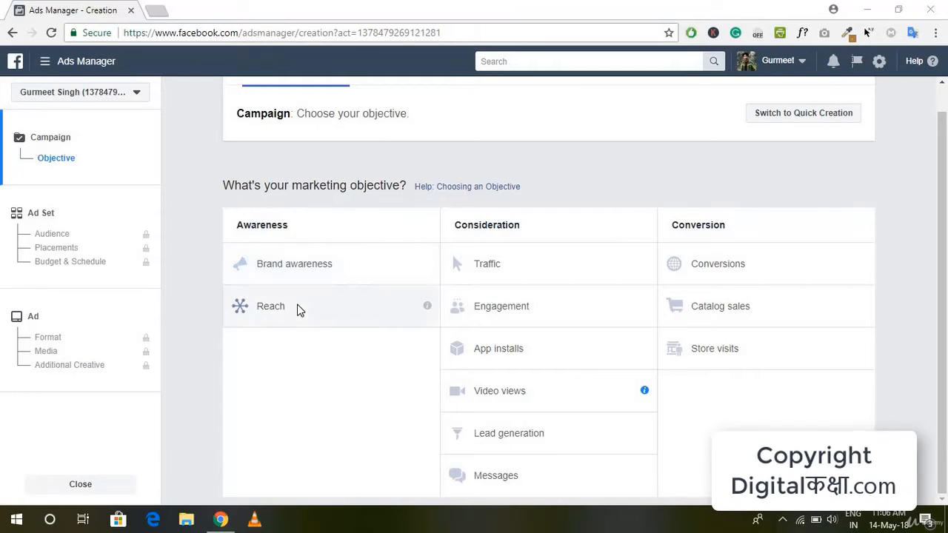
mouse_move(429, 309)
click(302, 312)
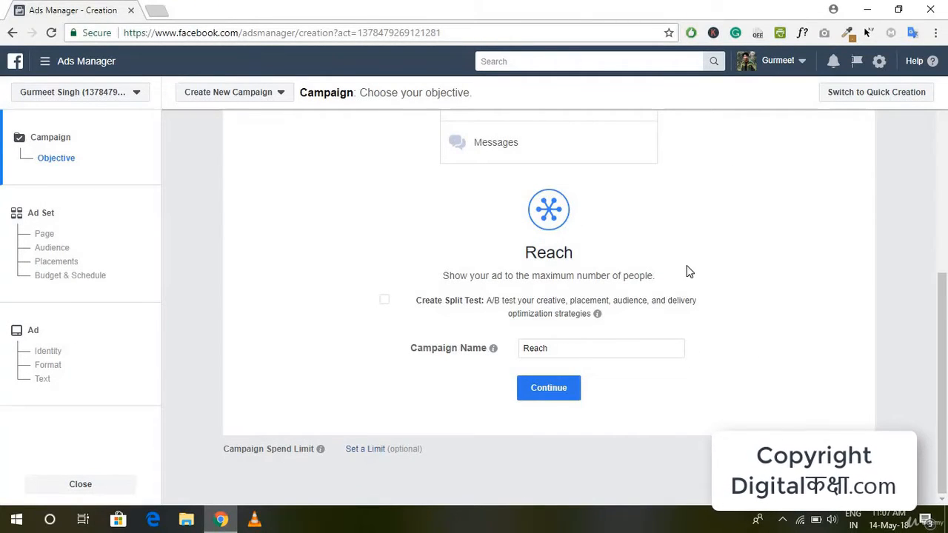
Name the campaign "DG Reach" and continue to the ad set setup
click(560, 352)
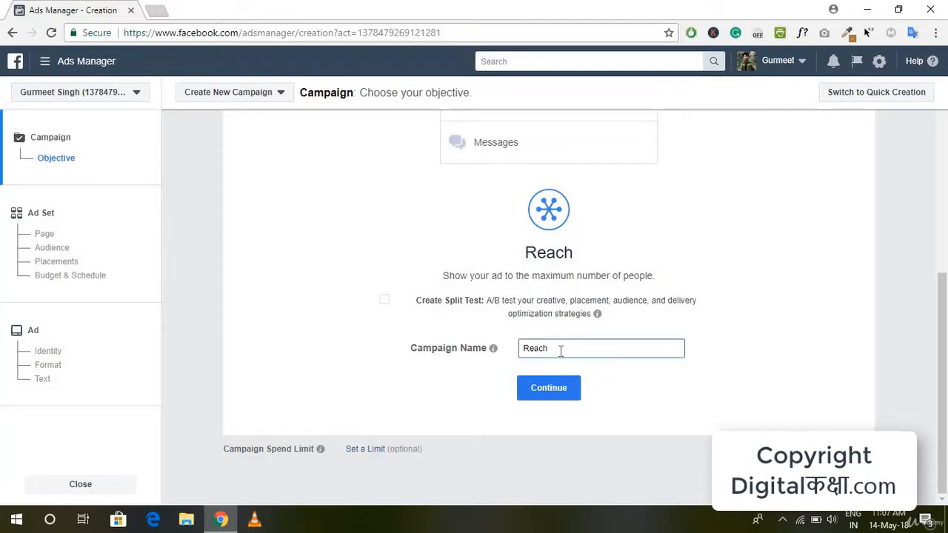
double_click(561, 351)
text(DG Reach)
click(660, 378)
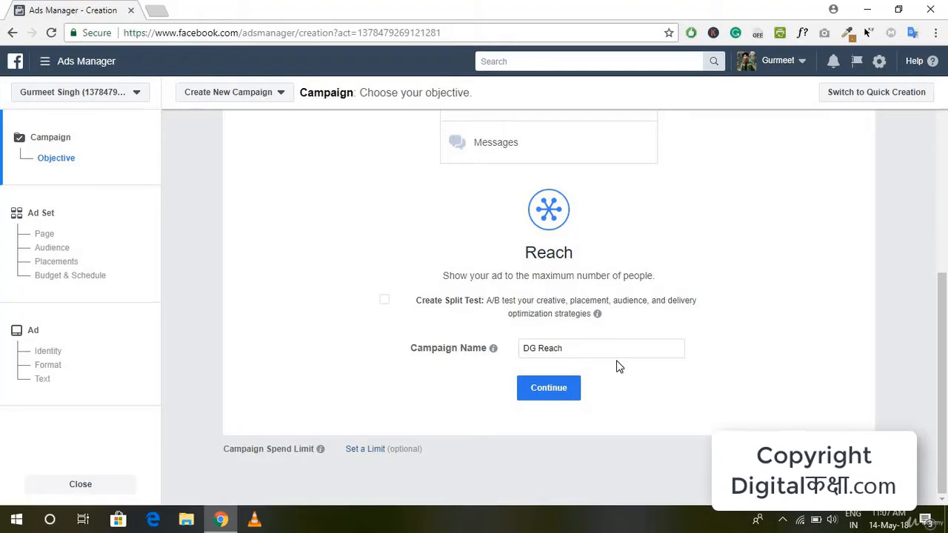
click(549, 389)
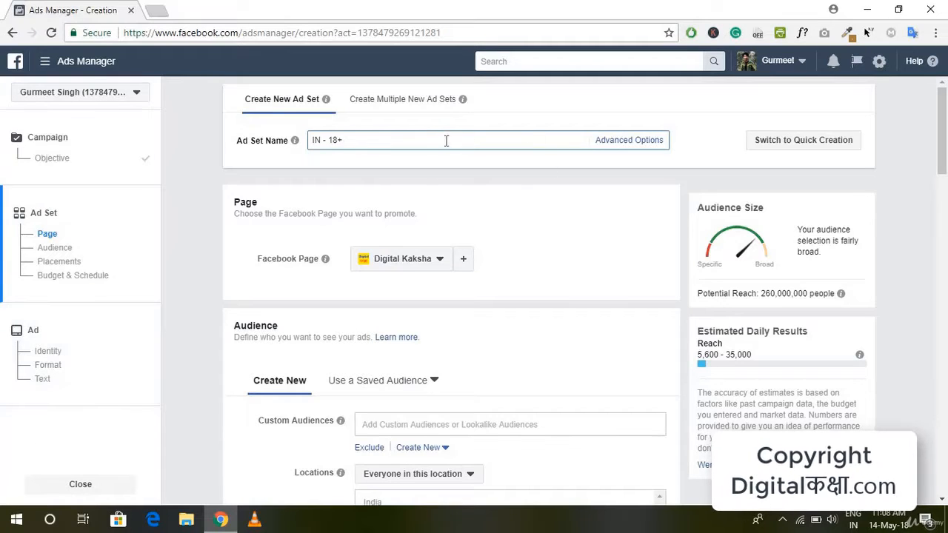
Rename the ad set as "DG Reach"
key(ctrl+a)
text(DG Reach)
scroll(459, 232, down, 1)
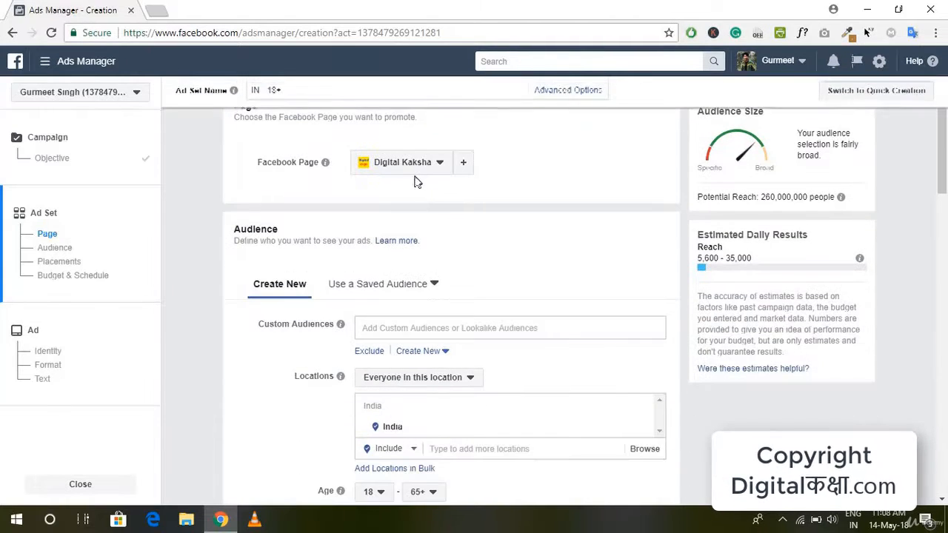
scroll(489, 237, up, 1)
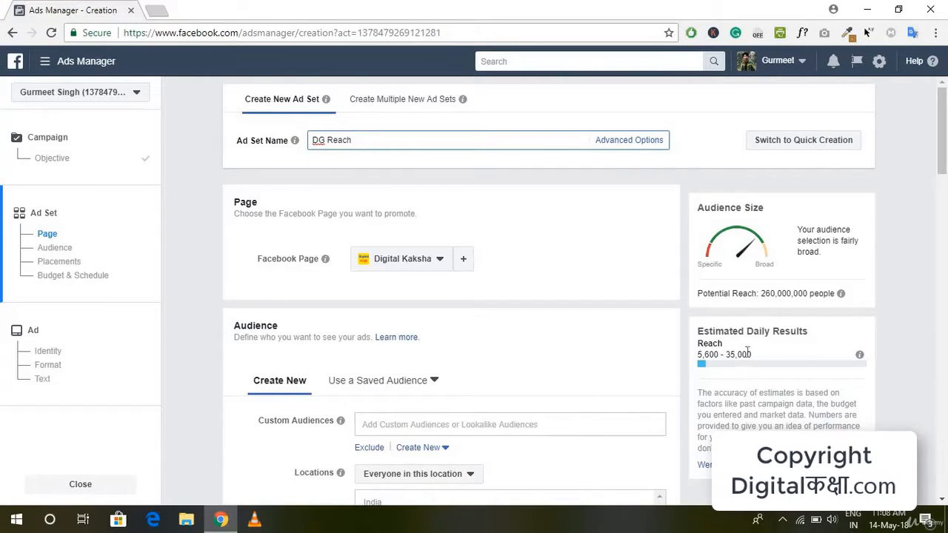
Look through the saved target audiences, and return to creating a new audience
scroll(539, 411, down, 3)
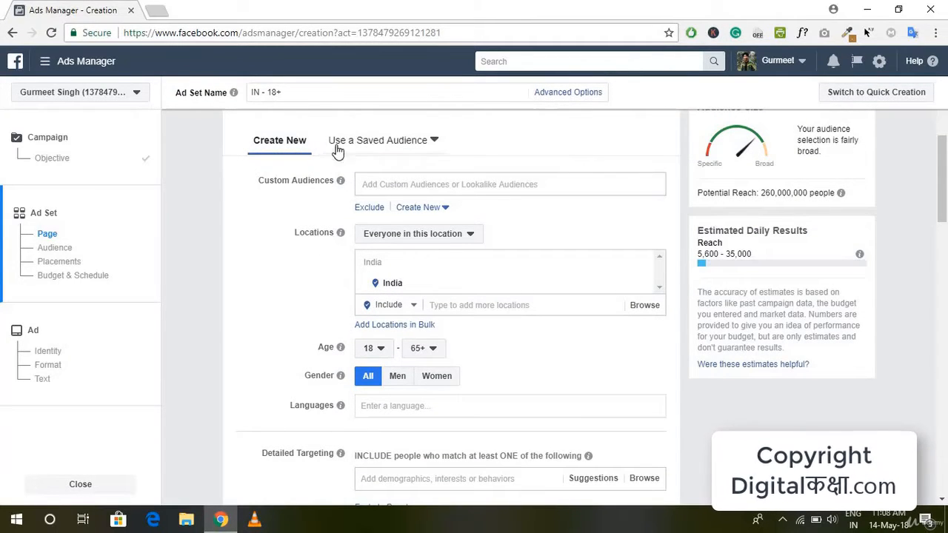
click(434, 142)
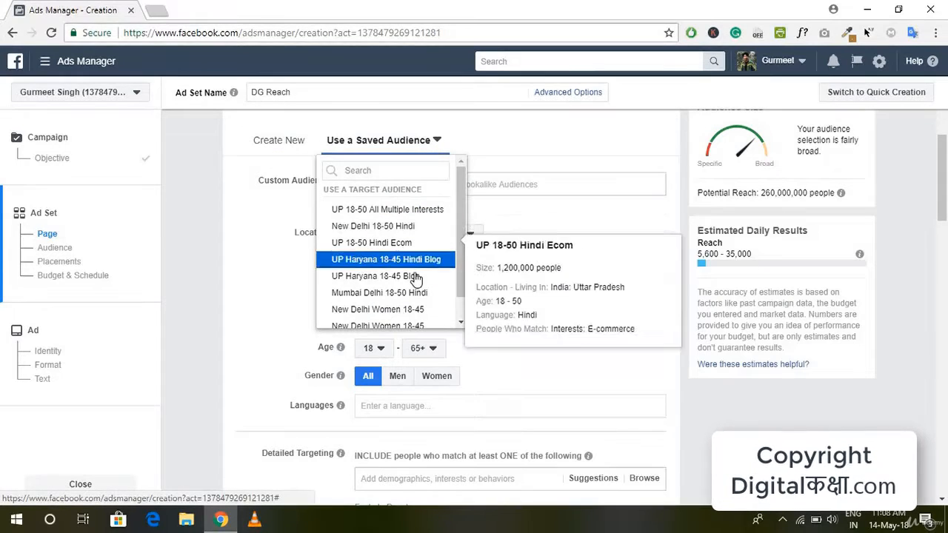
scroll(415, 275, down, 1)
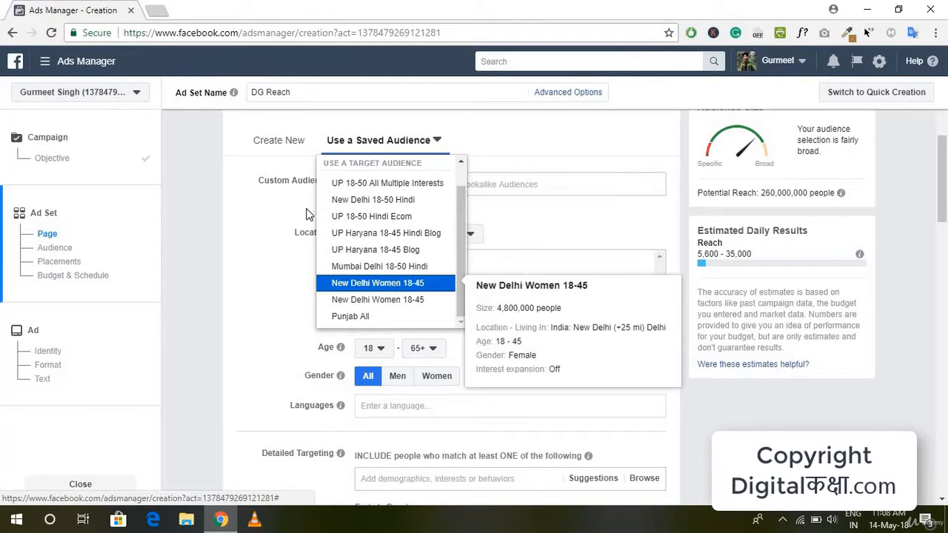
click(265, 145)
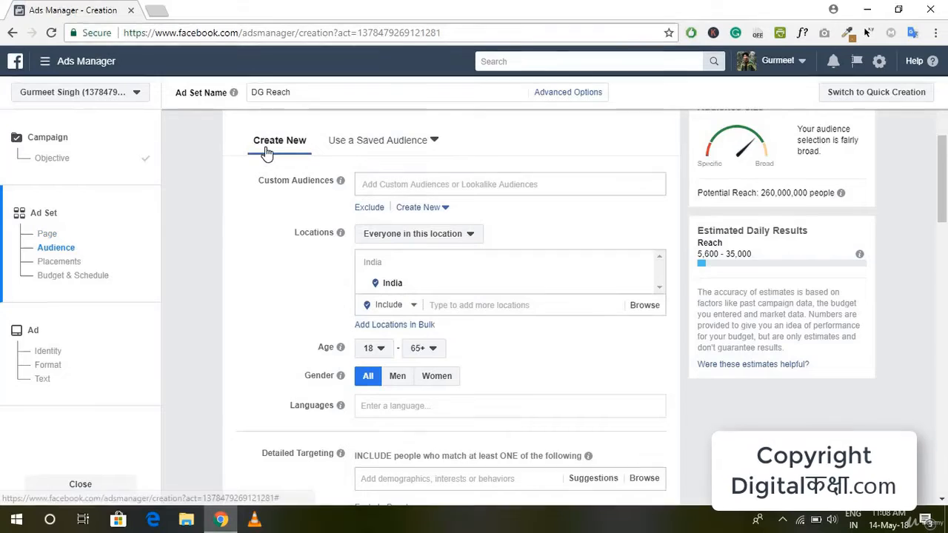
scroll(409, 215, up, 1)
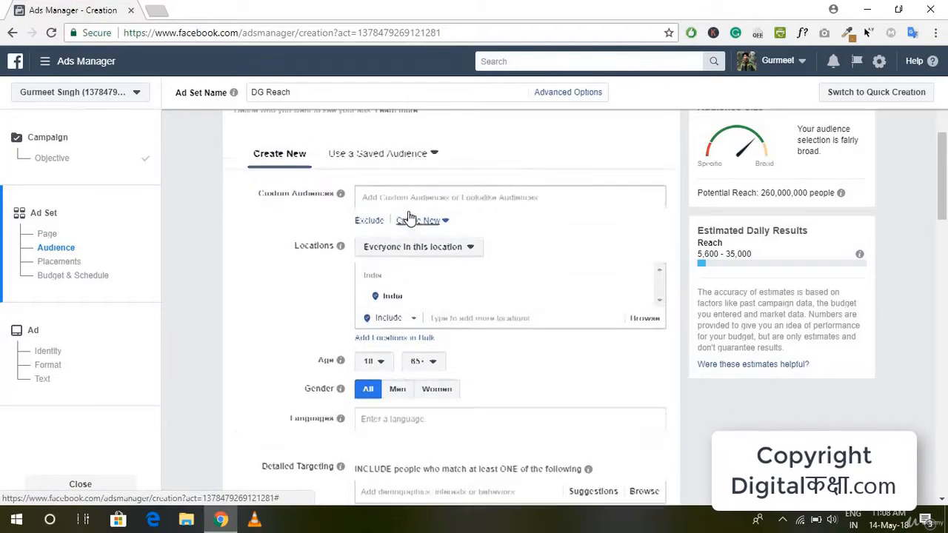
scroll(409, 215, up, 1)
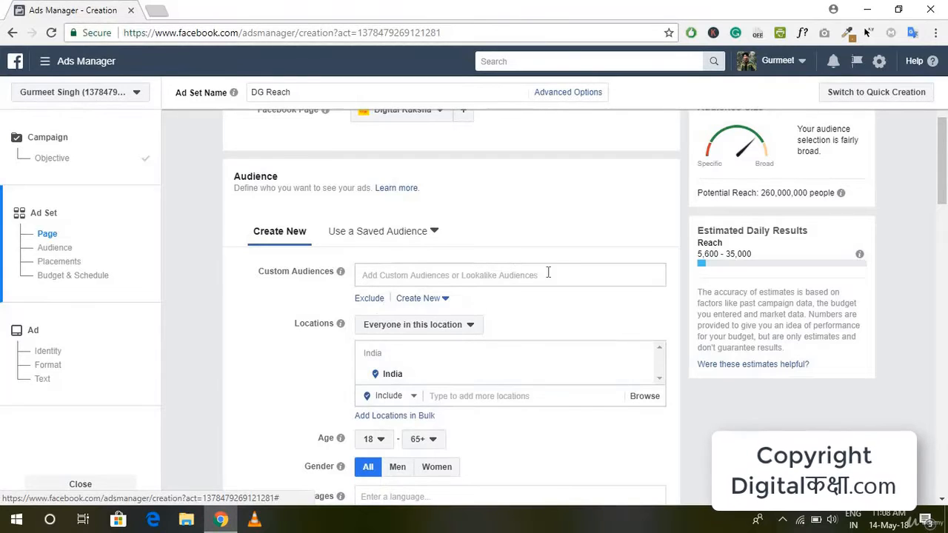
Target people who live in the location and set that location to the city of New Delhi, Delhi, India
scroll(466, 314, down, 1)
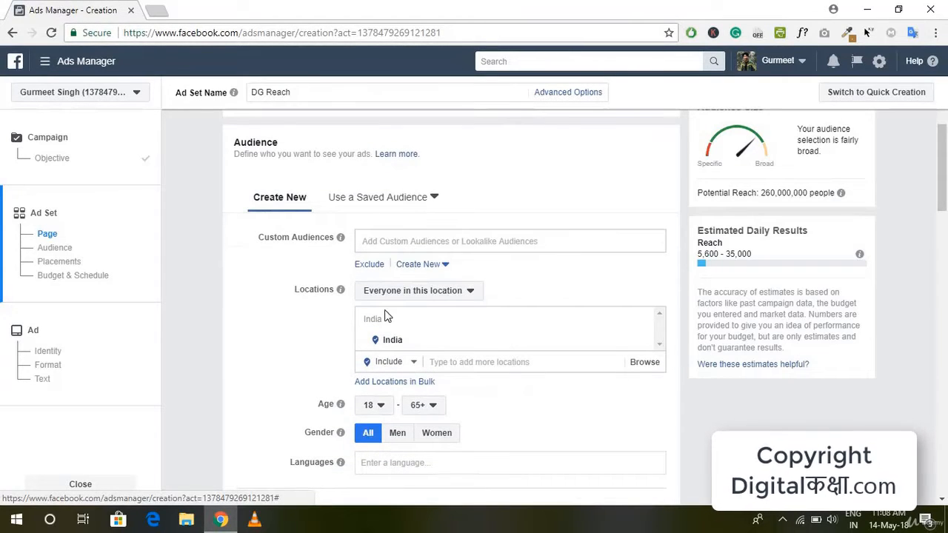
scroll(519, 296, down, 2)
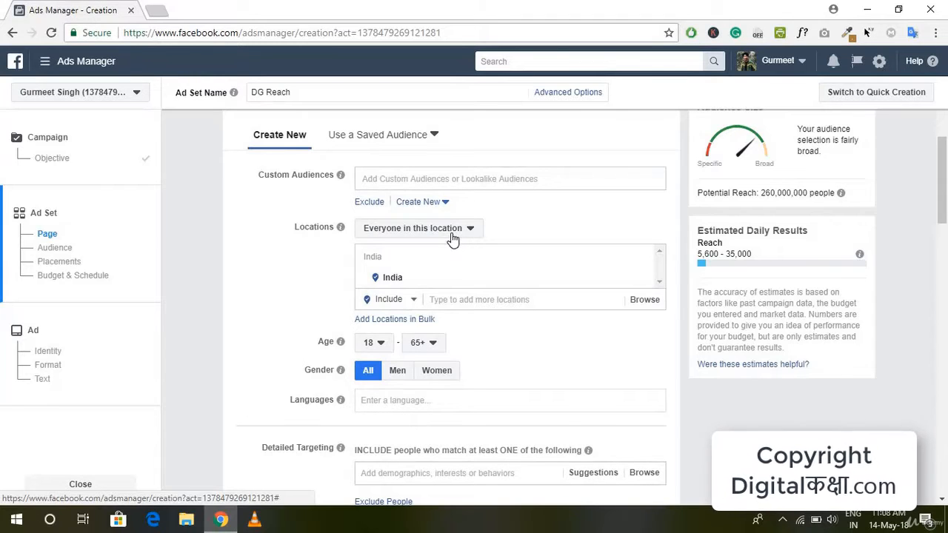
click(452, 233)
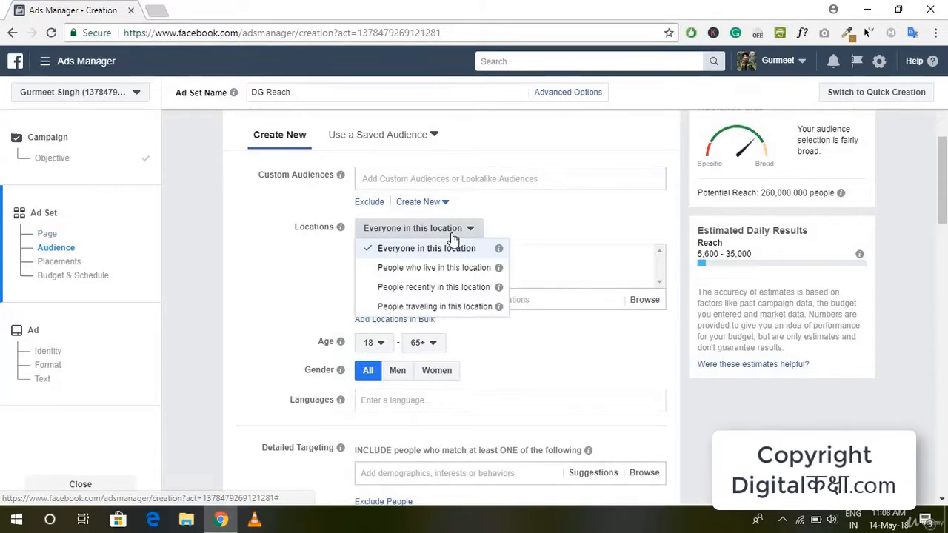
click(465, 272)
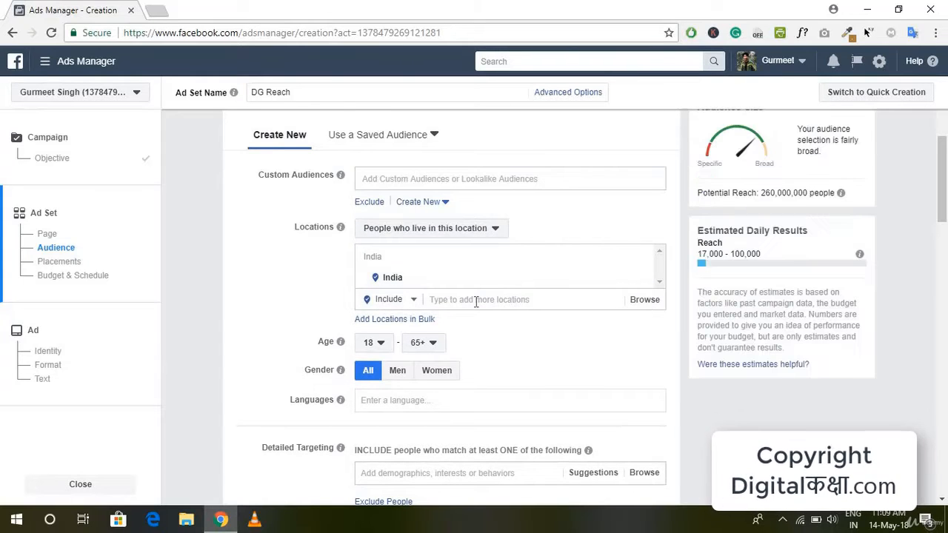
click(517, 298)
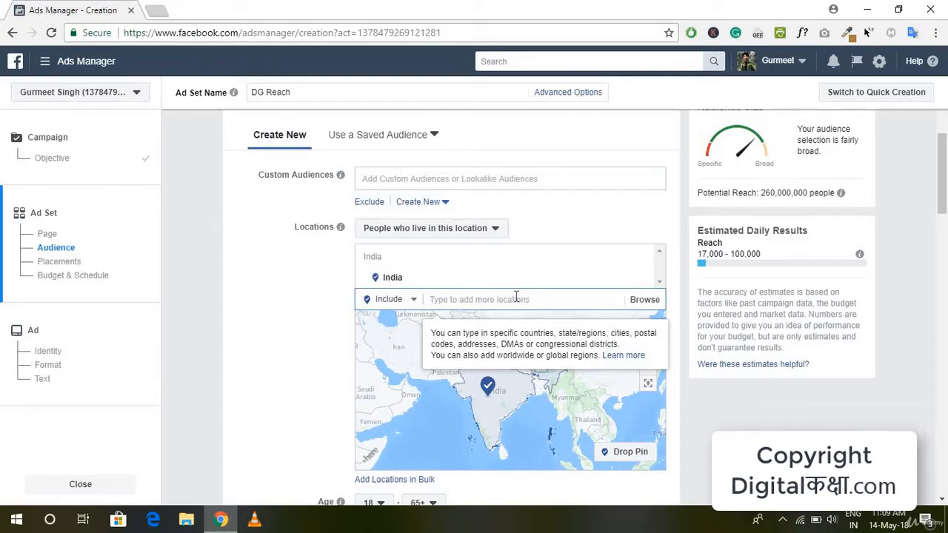
text(N)
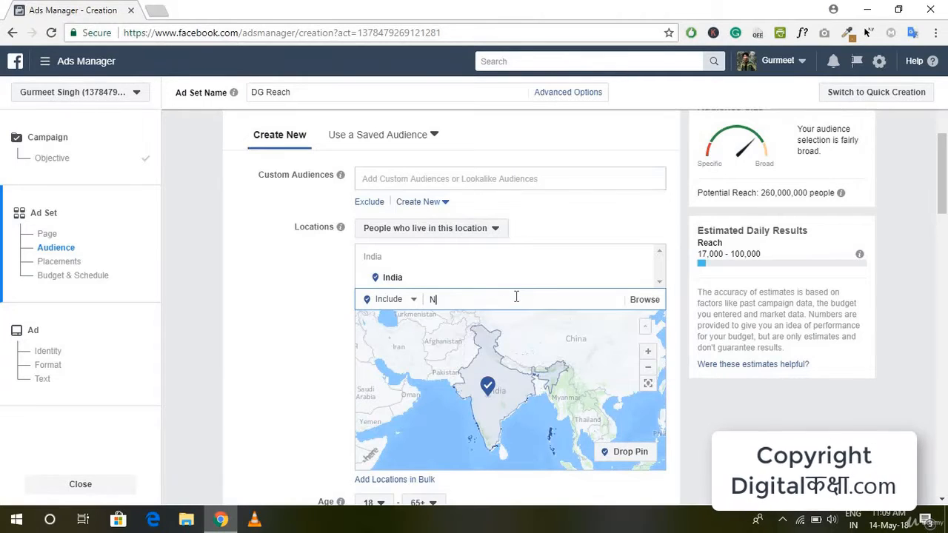
text(ew Delhi)
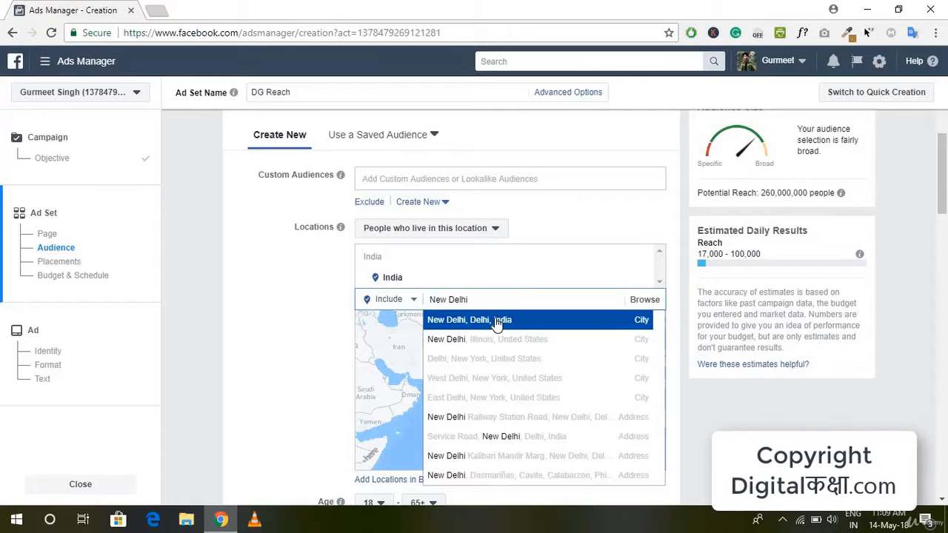
click(498, 324)
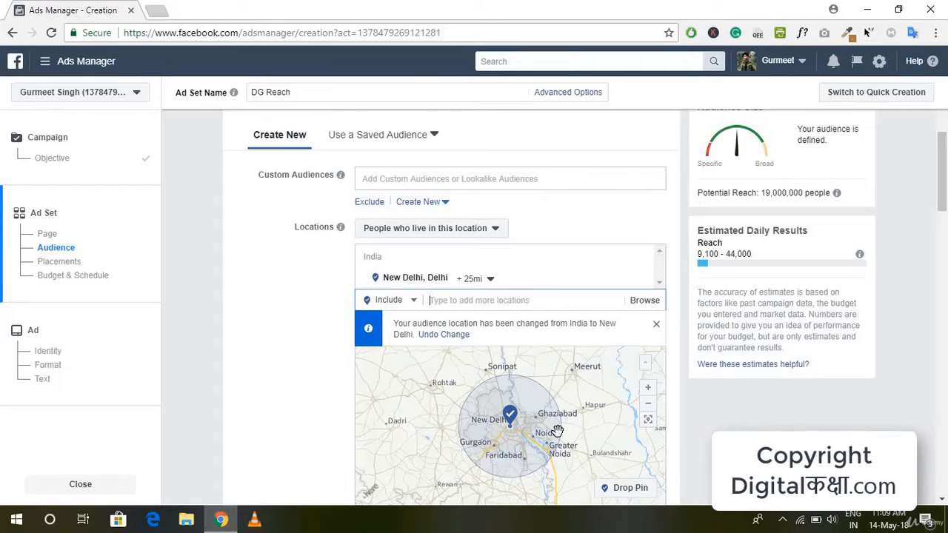
Set the audience's maximum age to 45 and check the minimum age options, keeping 18
scroll(301, 438, down, 3)
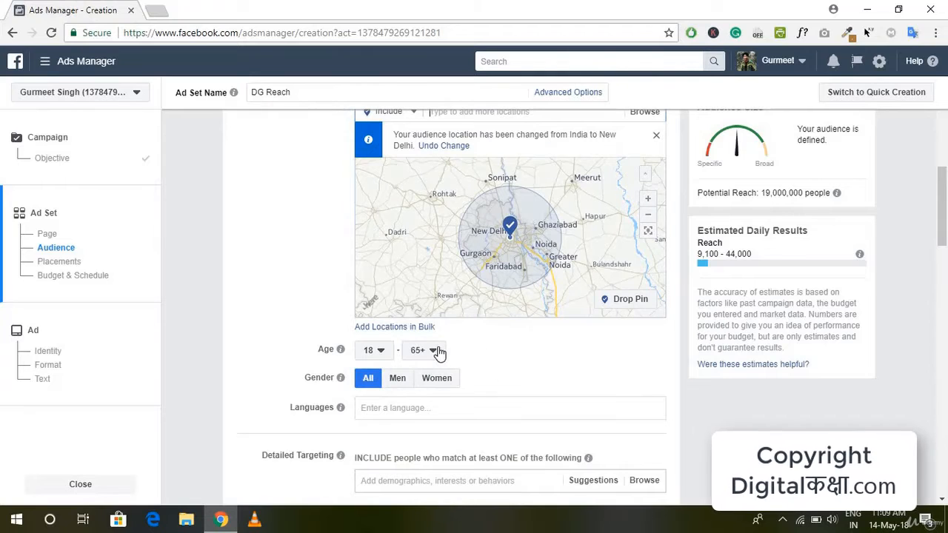
click(433, 350)
scroll(438, 207, up, 1)
scroll(438, 206, up, 3)
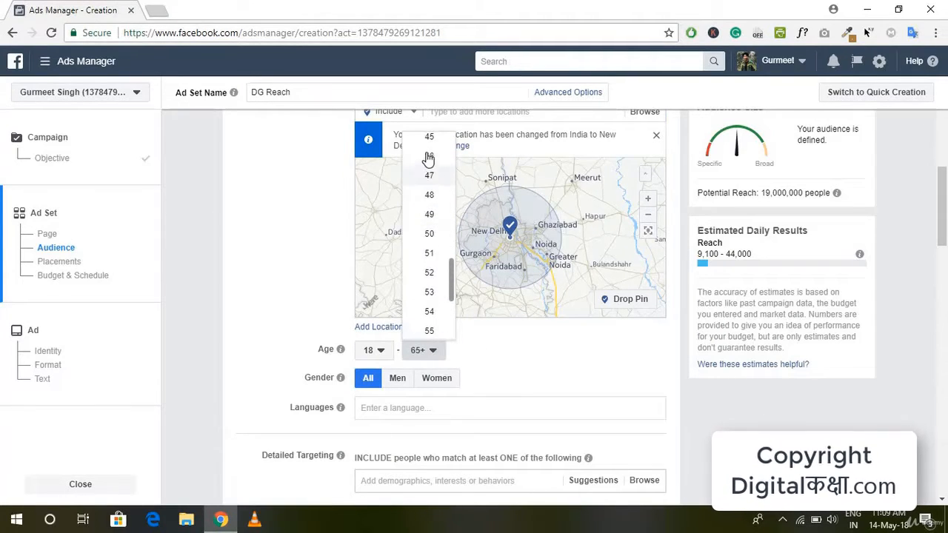
click(428, 137)
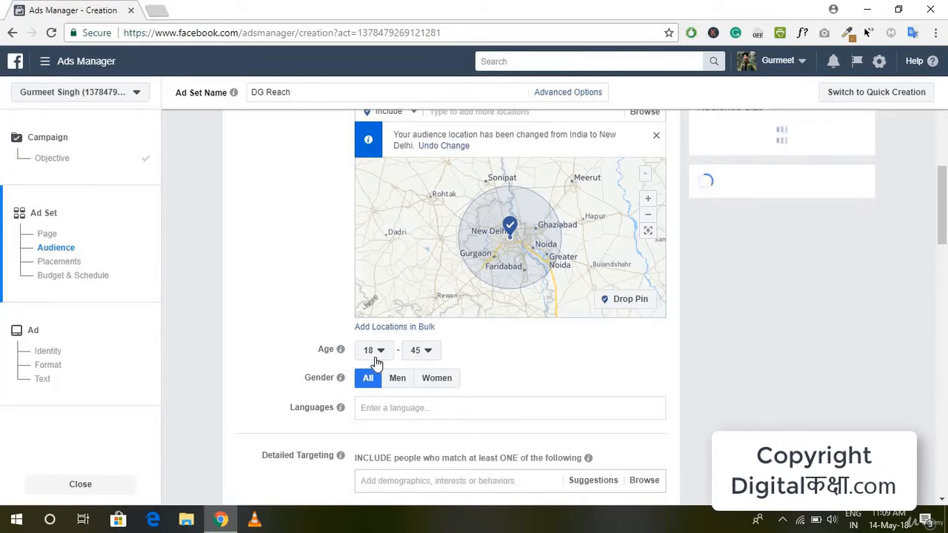
click(375, 362)
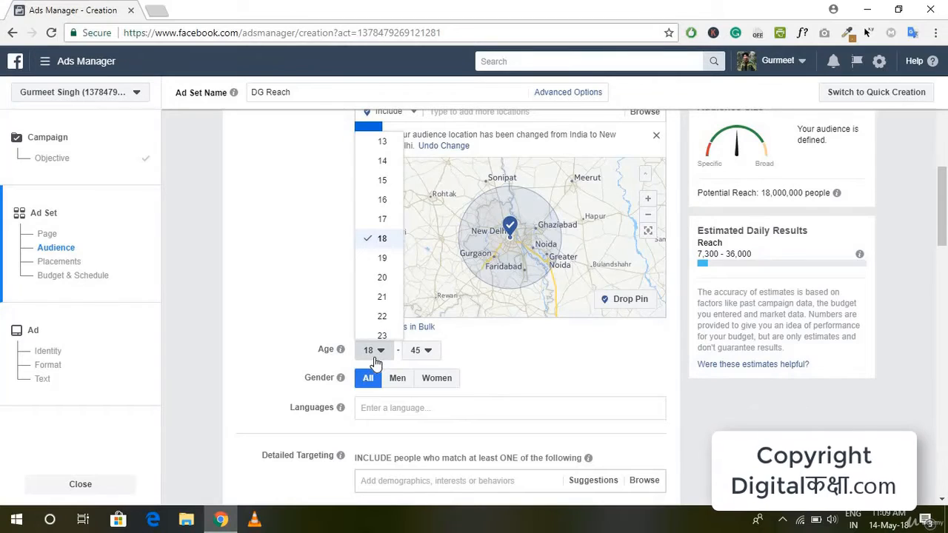
click(375, 362)
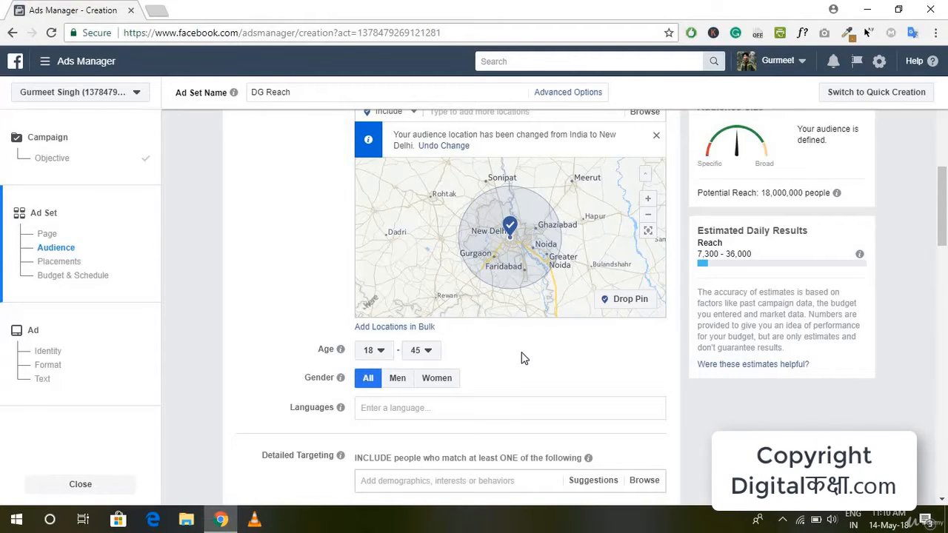
Add Hindi as the audience's language
scroll(523, 357, up, 1)
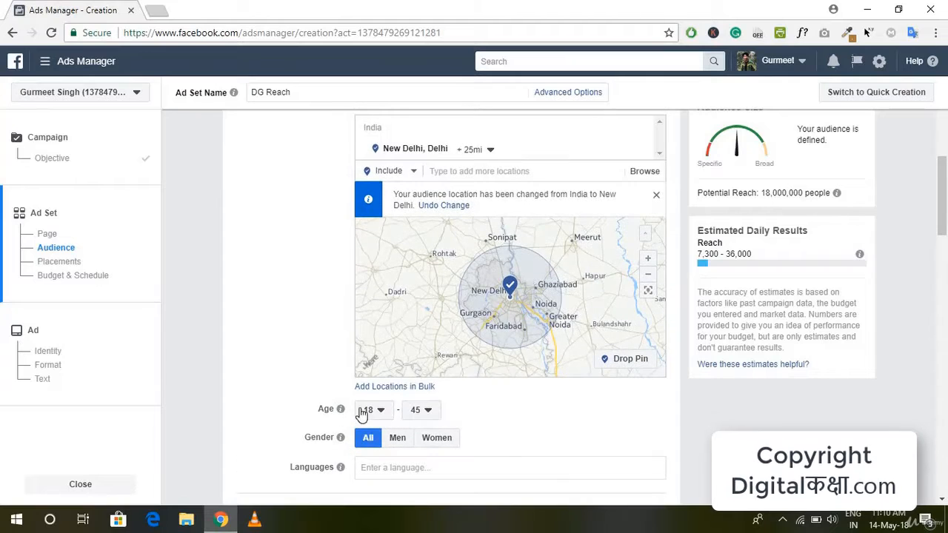
mouse_move(342, 441)
scroll(543, 430, up, 2)
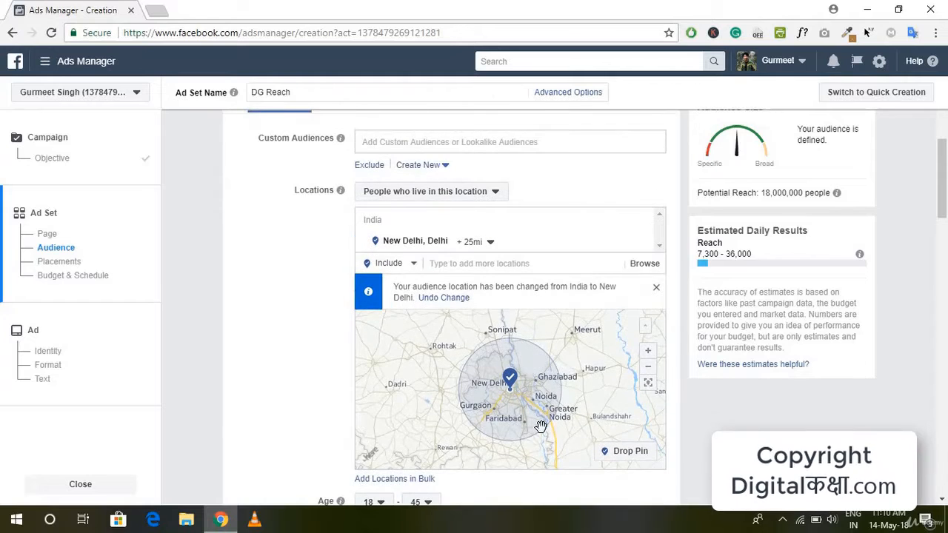
scroll(541, 426, down, 1)
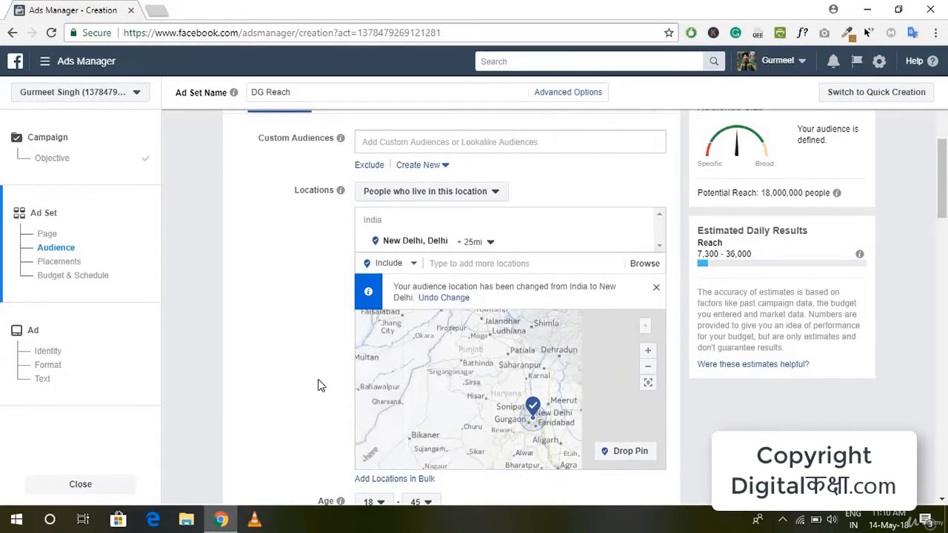
scroll(321, 385, down, 3)
click(370, 351)
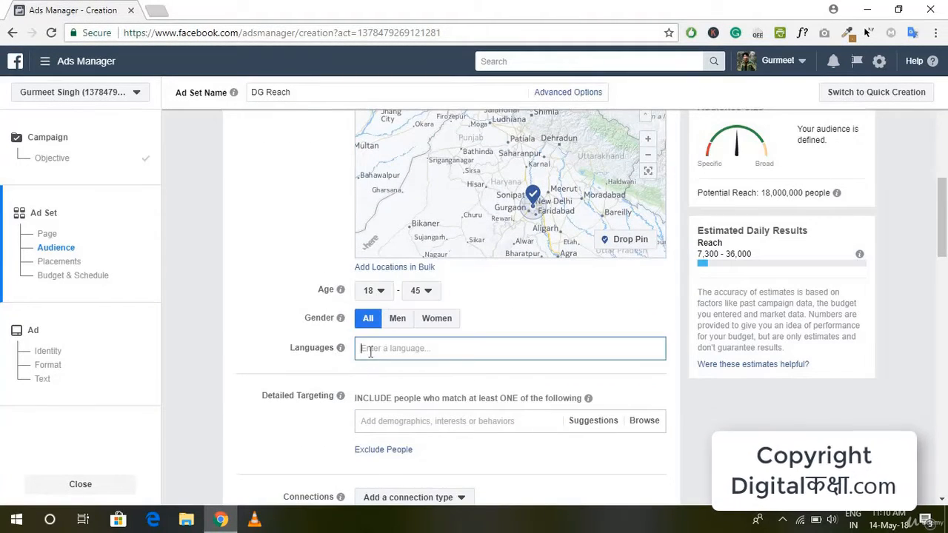
text(Hind)
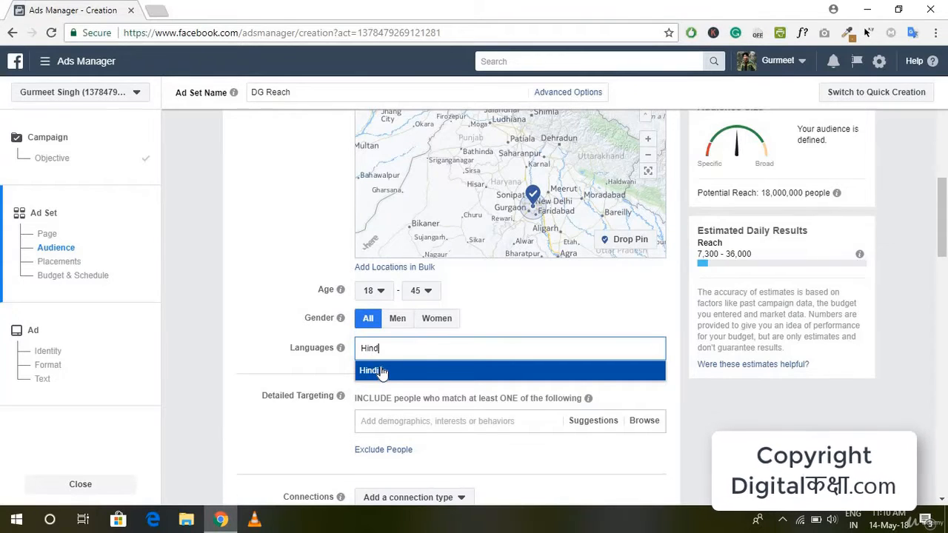
click(380, 371)
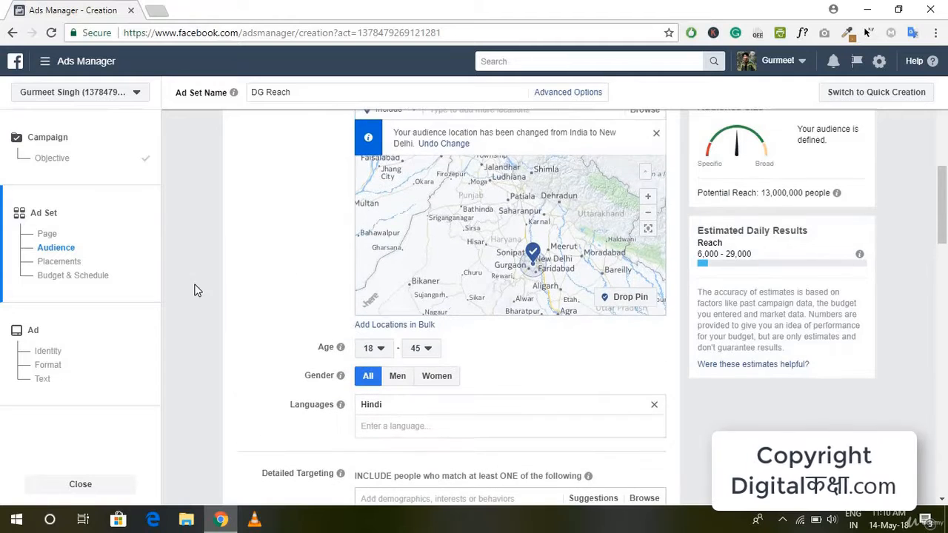
scroll(205, 280, up, 3)
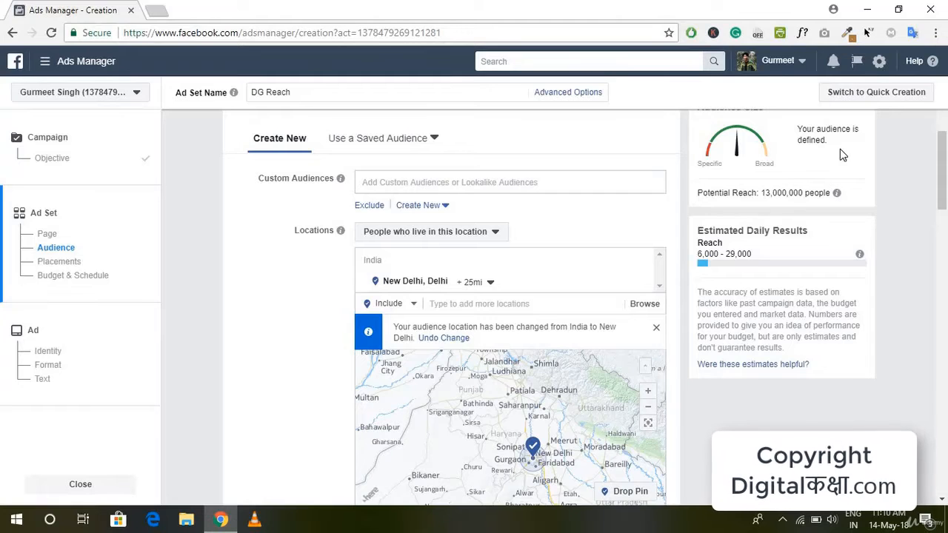
Review the audience settings and zoom the location map in on the targeted area around New Delhi
scroll(779, 210, up, 1)
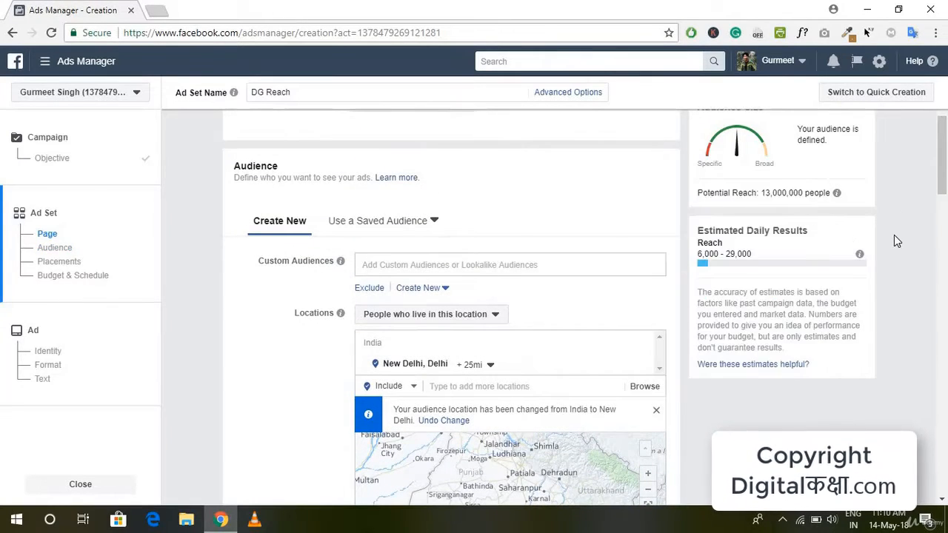
scroll(790, 406, down, 3)
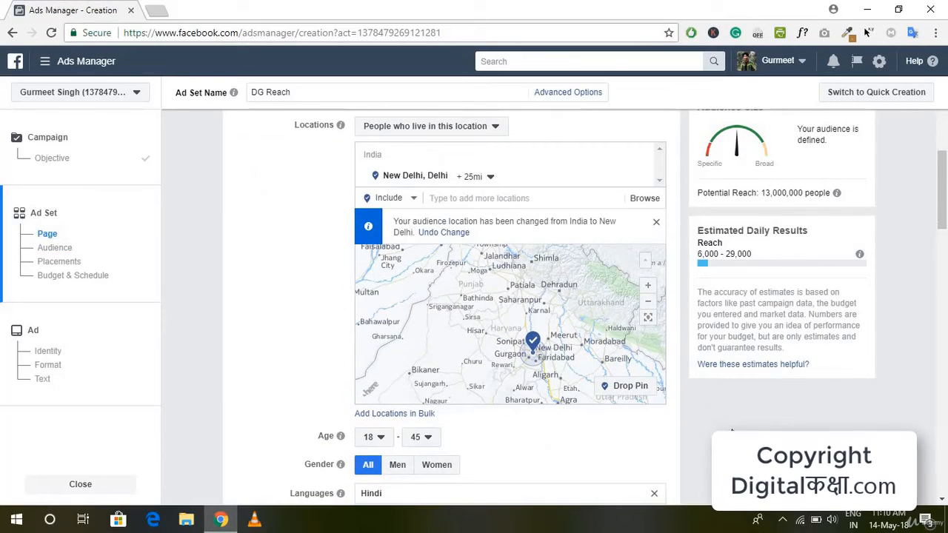
scroll(525, 334, up, 2)
drag(566, 377, 396, 228)
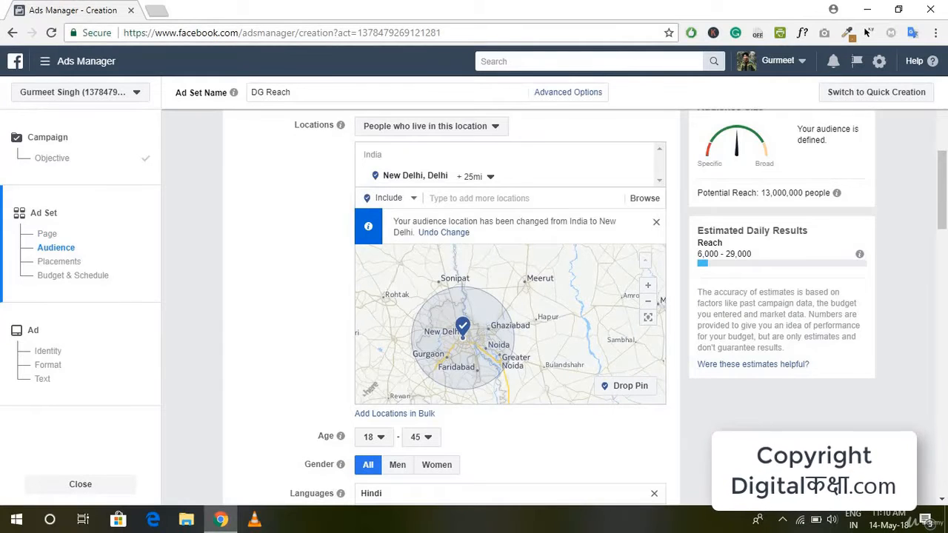
Add a Facebook Pages connection that excludes people who like your Page from the audience
scroll(759, 424, down, 1)
scroll(759, 425, down, 4)
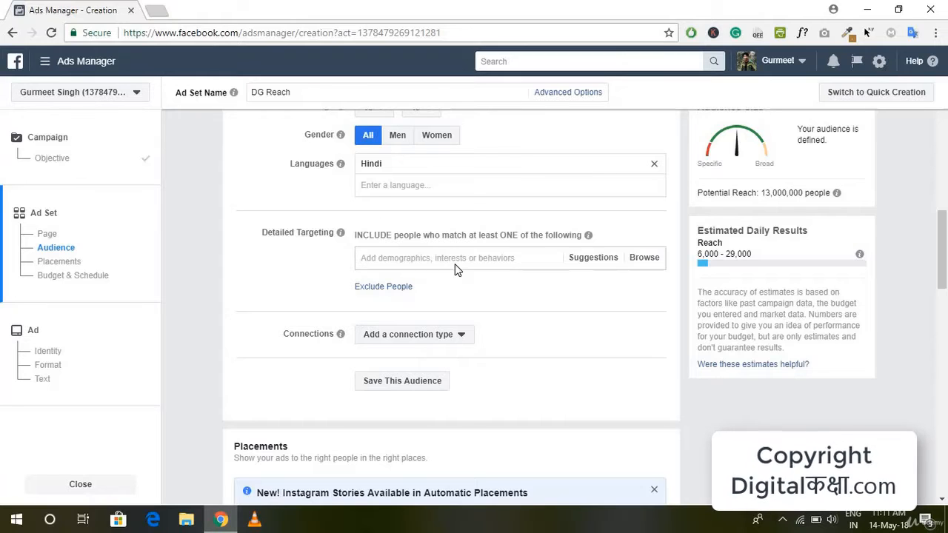
click(399, 342)
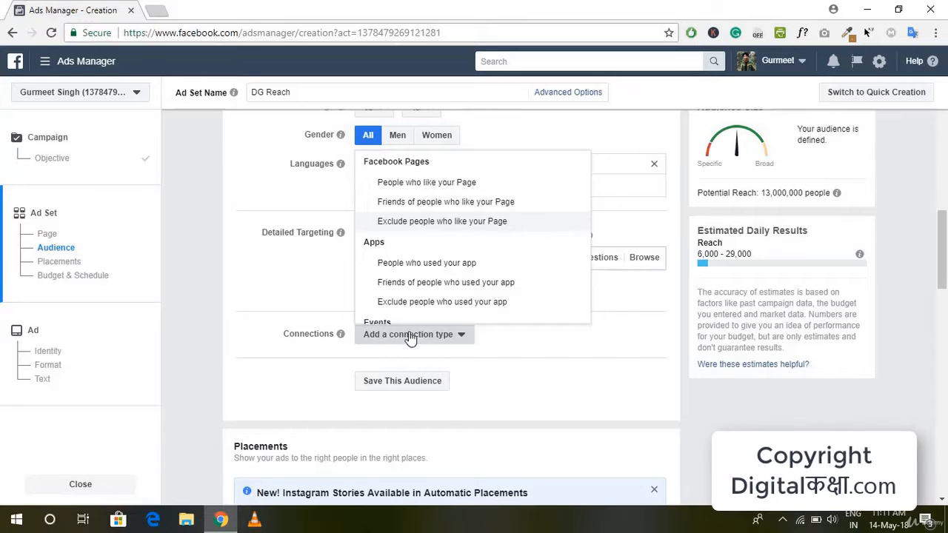
click(386, 349)
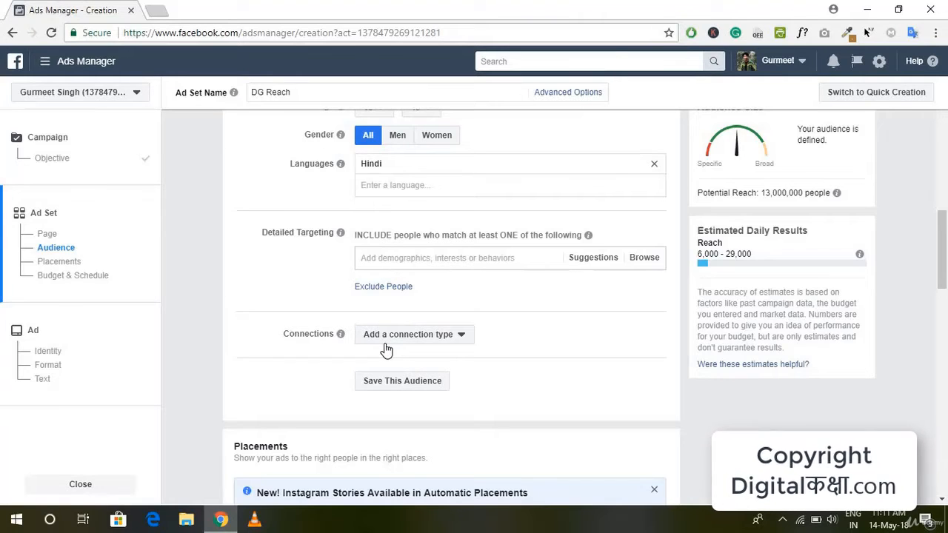
click(386, 349)
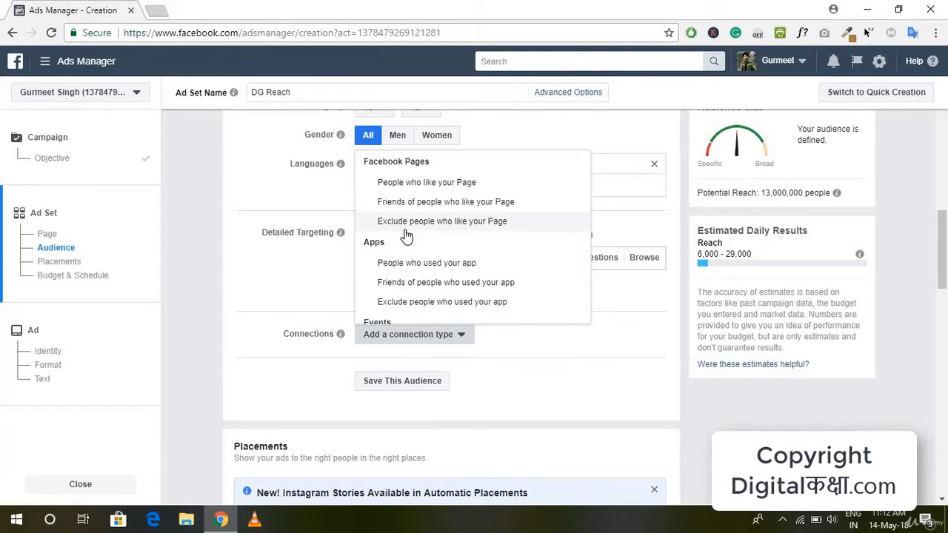
click(465, 222)
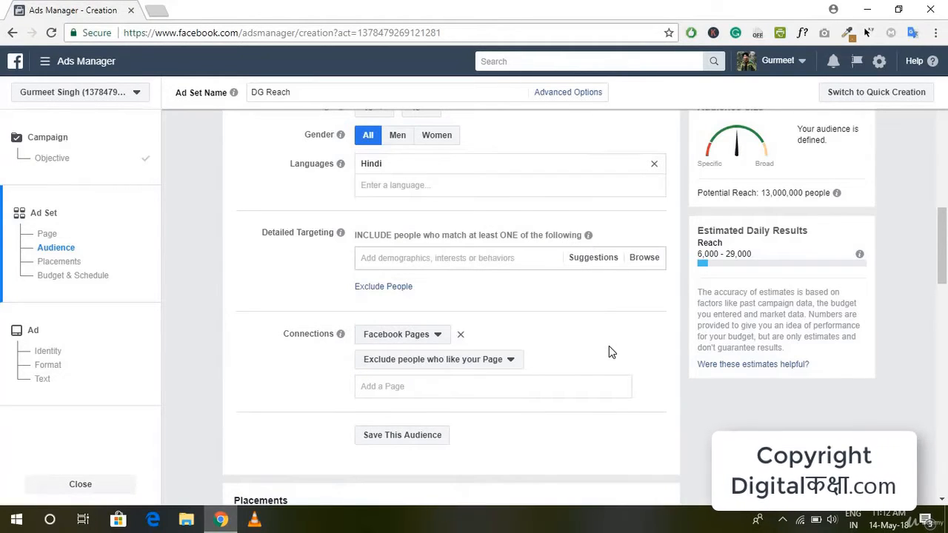
Save the audience under the name "New Delhi 18-45 Hindi Connection Not Already"
scroll(609, 346, up, 1)
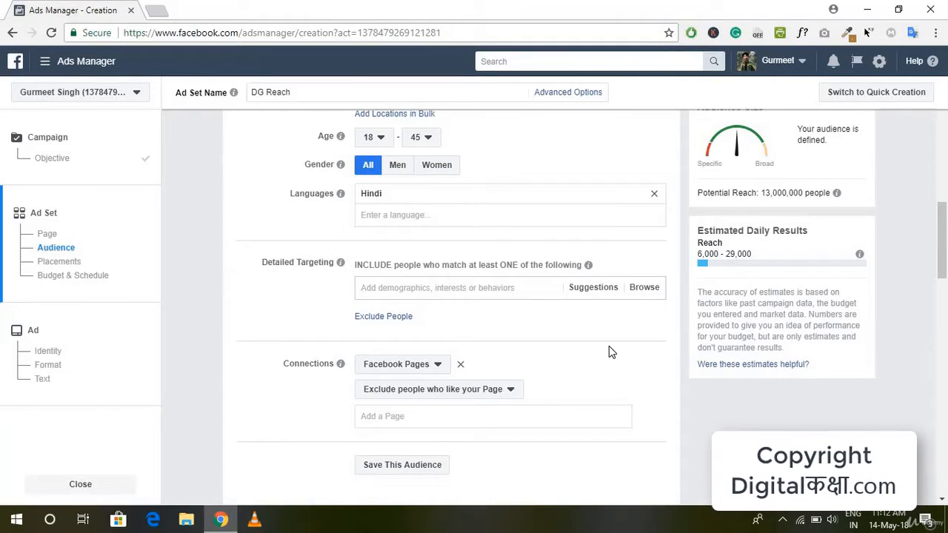
scroll(609, 346, down, 3)
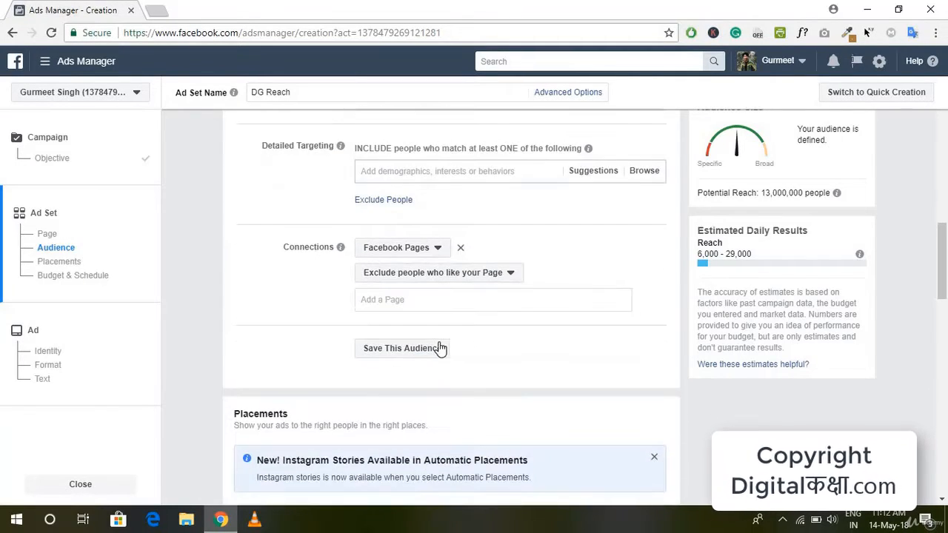
scroll(556, 345, up, 5)
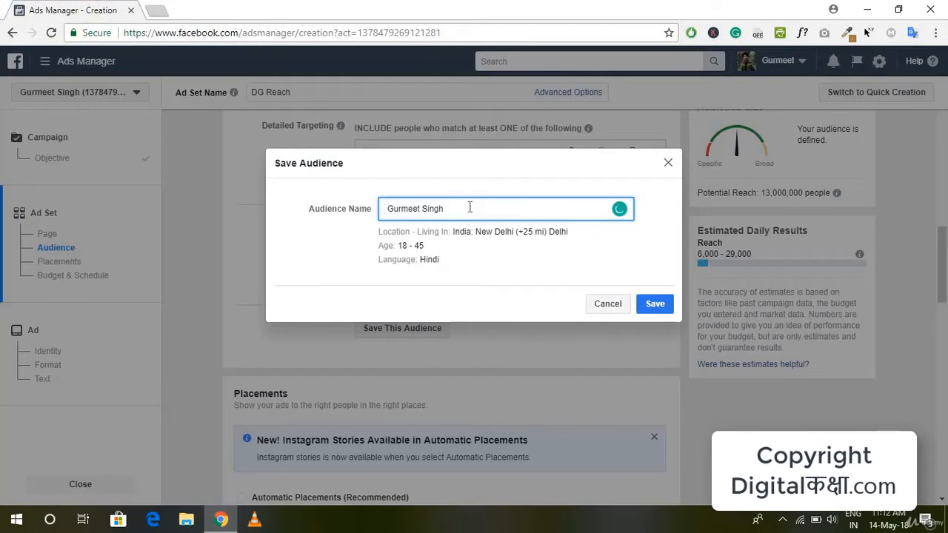
key(ctrl+a)
key(BackSpace)
text(New Delhi 18-)
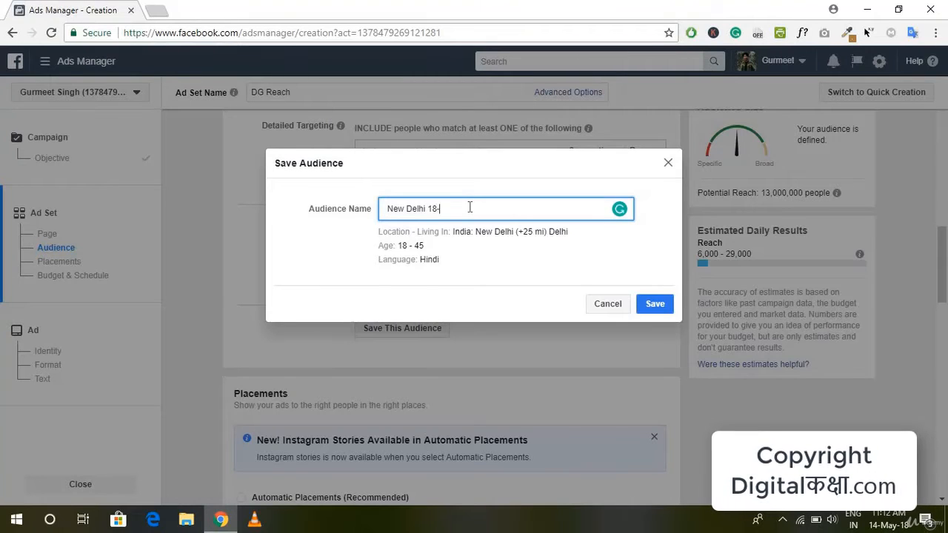
text(45 Hindi Connection Not Already)
click(656, 305)
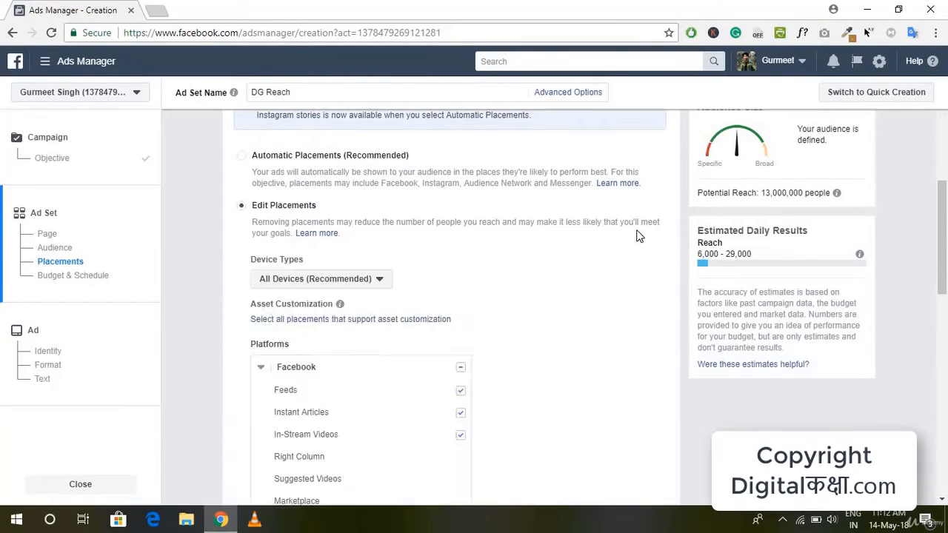
Try automatic placements for the ad set, and return to editing placements manually
scroll(393, 397, up, 4)
scroll(334, 230, down, 2)
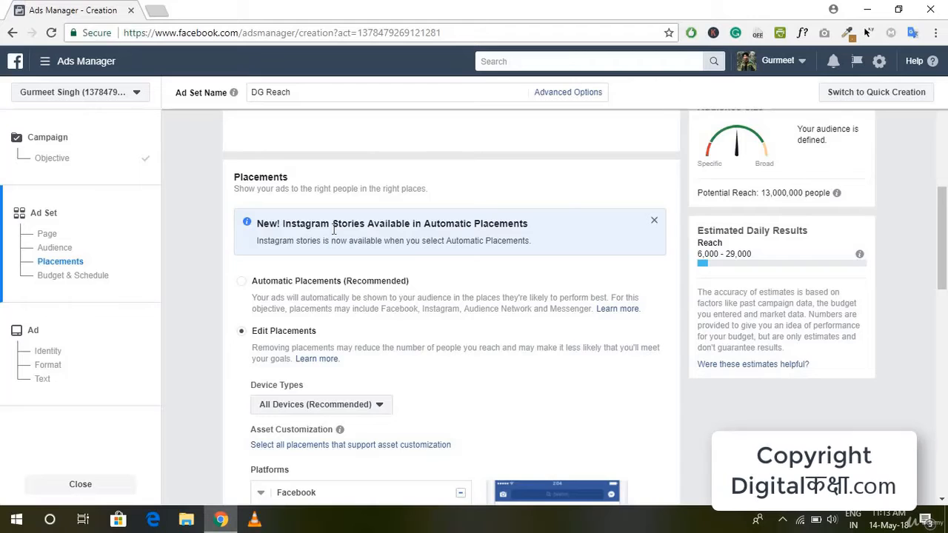
scroll(334, 231, down, 1)
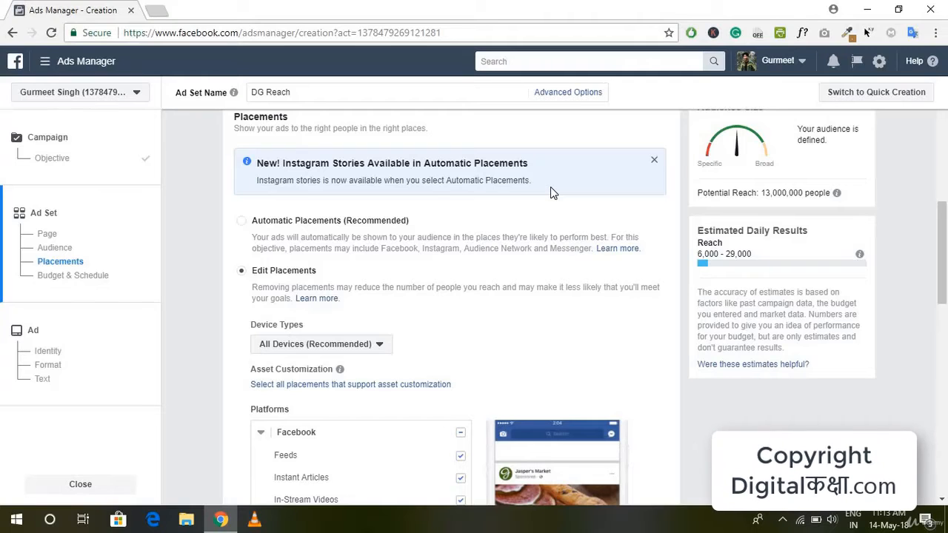
click(292, 226)
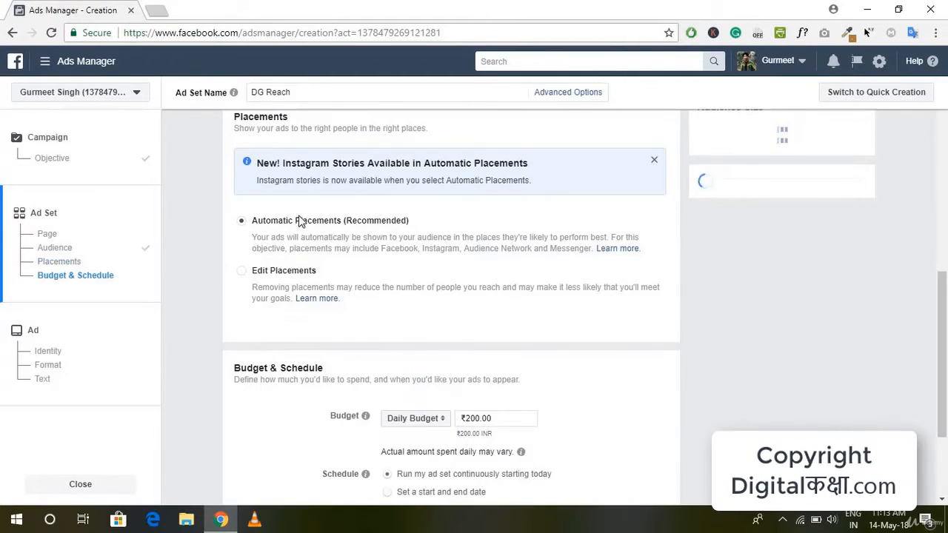
click(289, 272)
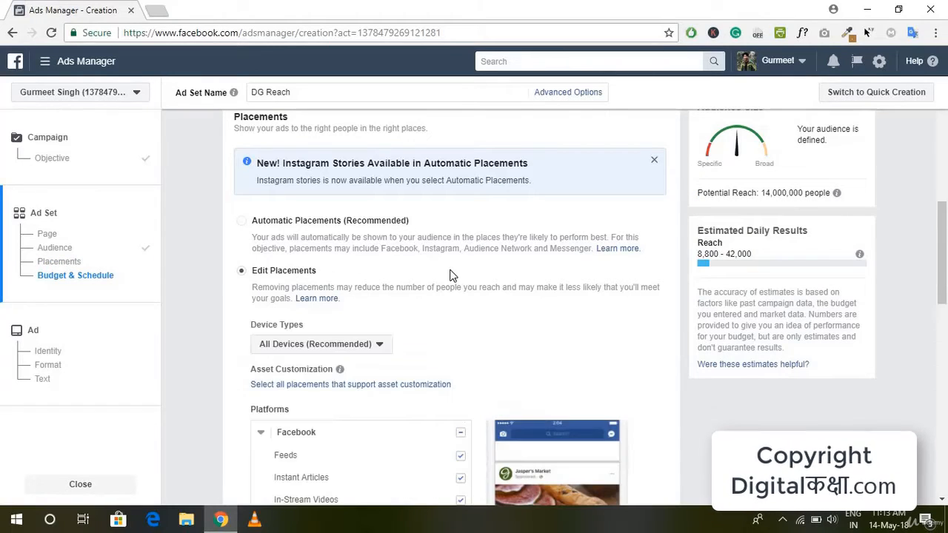
Look through the device types and the Facebook, Instagram, Audience Network and Messenger placements, and check the saved audience's summary
scroll(452, 275, down, 1)
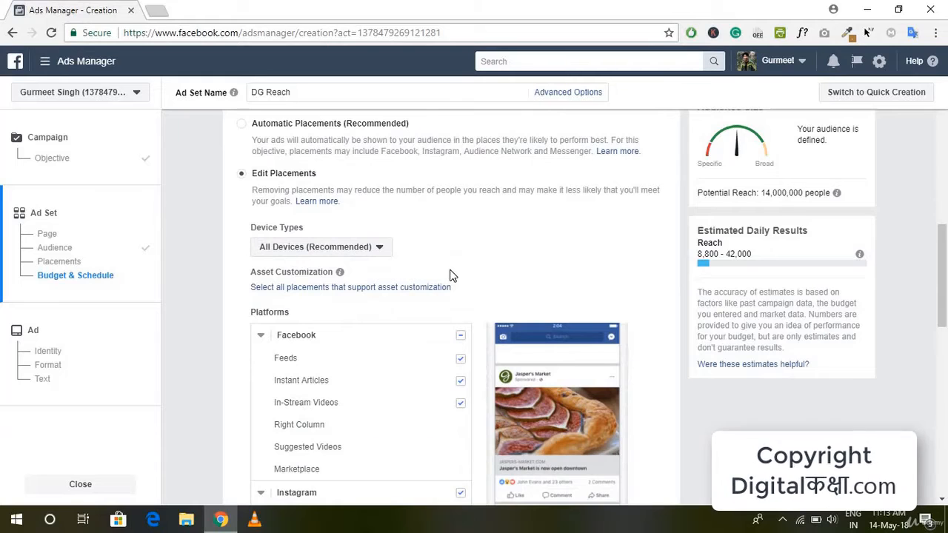
scroll(452, 275, down, 2)
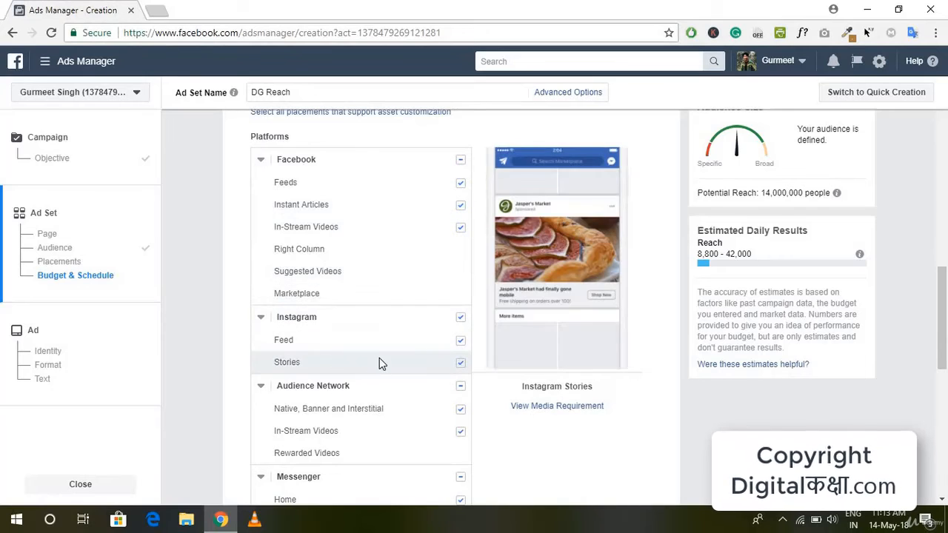
scroll(411, 236, up, 2)
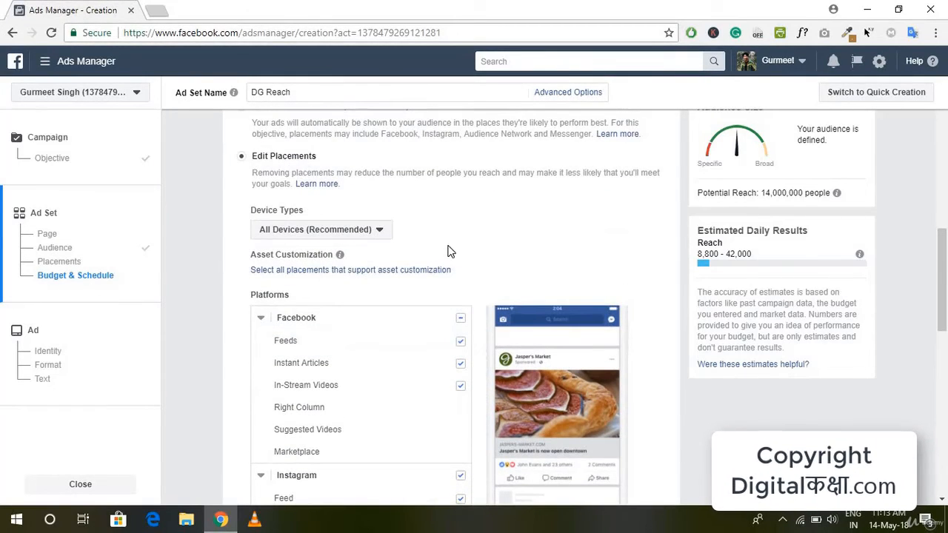
scroll(425, 282, down, 2)
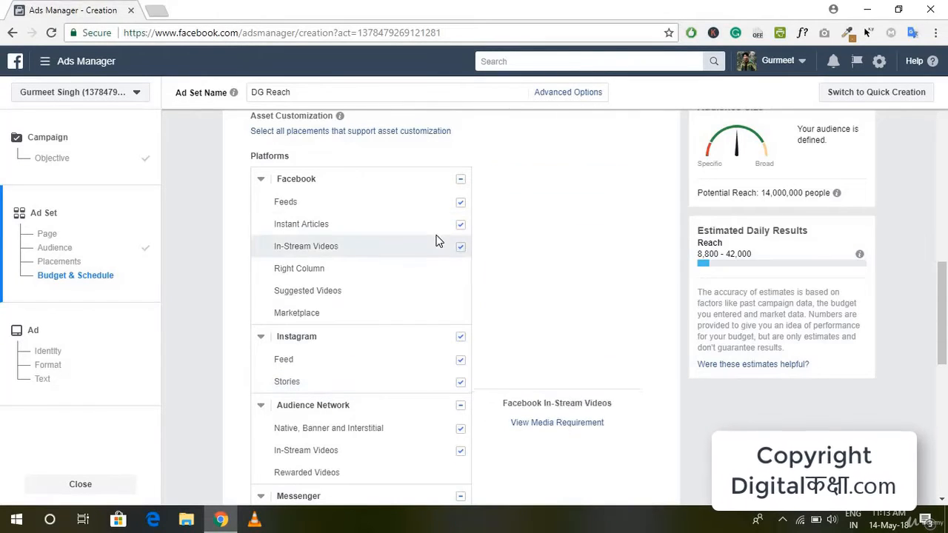
scroll(438, 242, up, 1)
scroll(438, 241, up, 3)
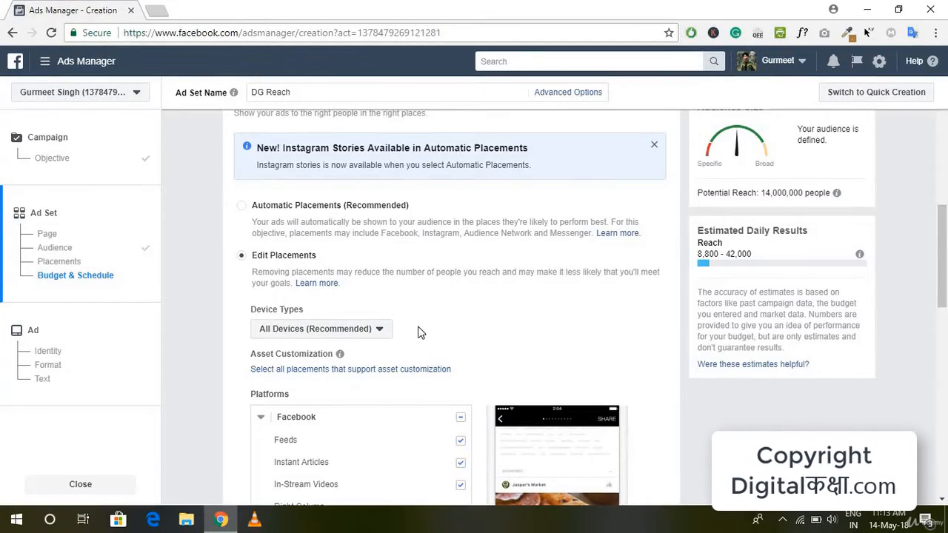
scroll(419, 271, down, 5)
scroll(456, 404, up, 10)
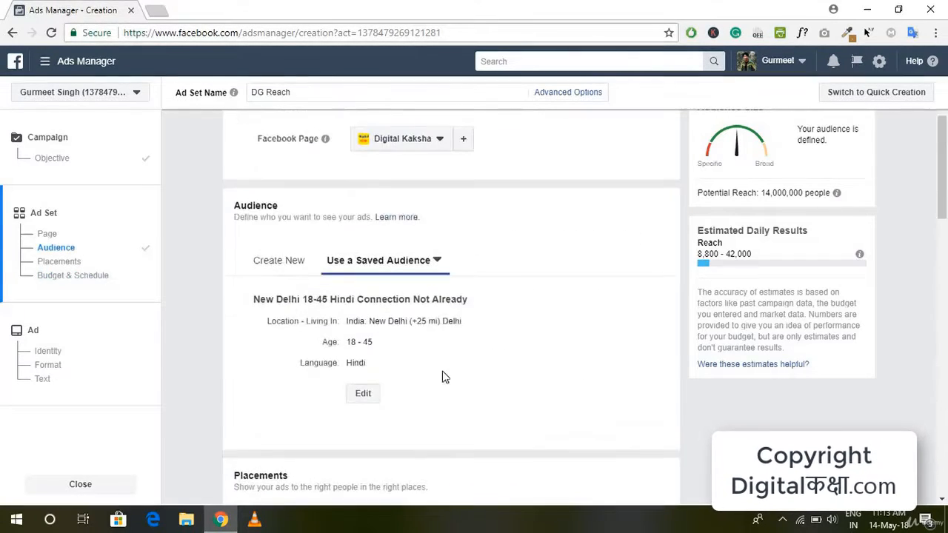
Use automatic placements for the ad set
scroll(397, 320, down, 4)
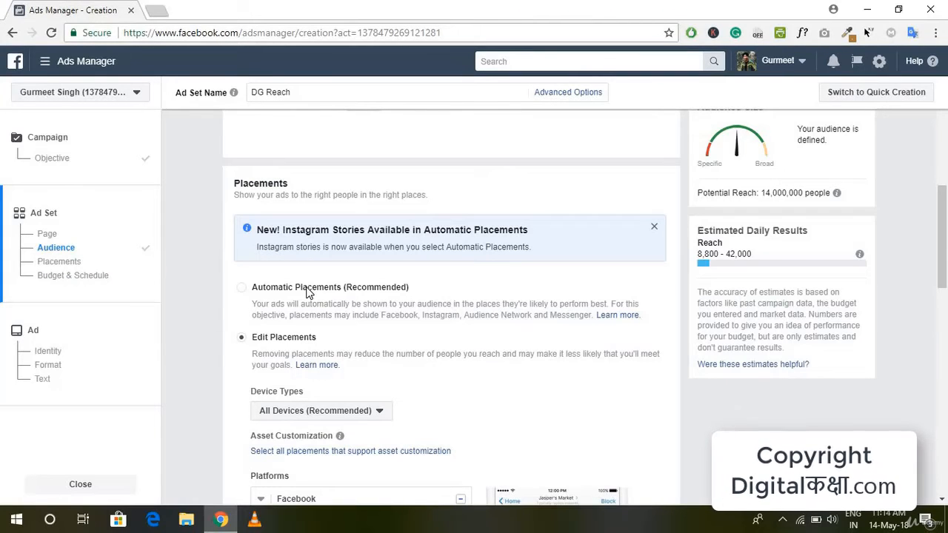
click(309, 292)
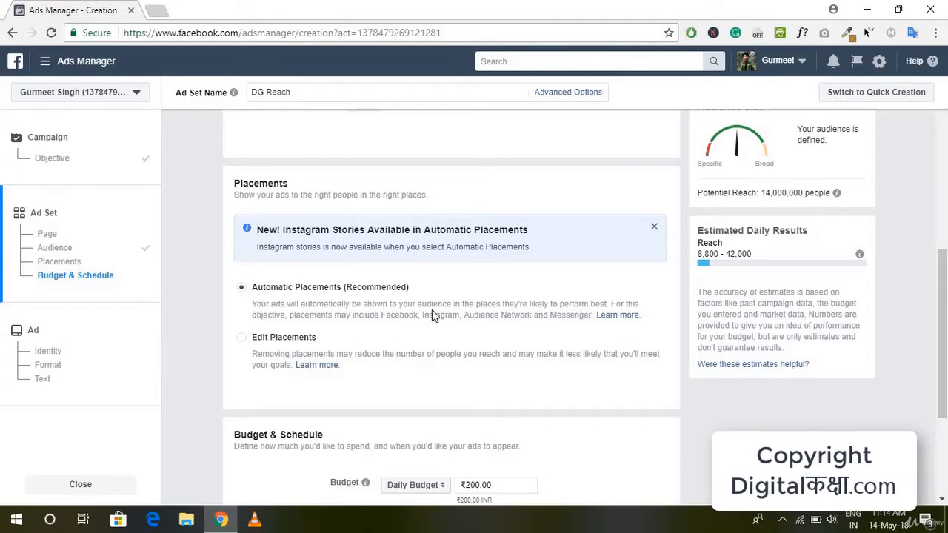
scroll(432, 310, down, 1)
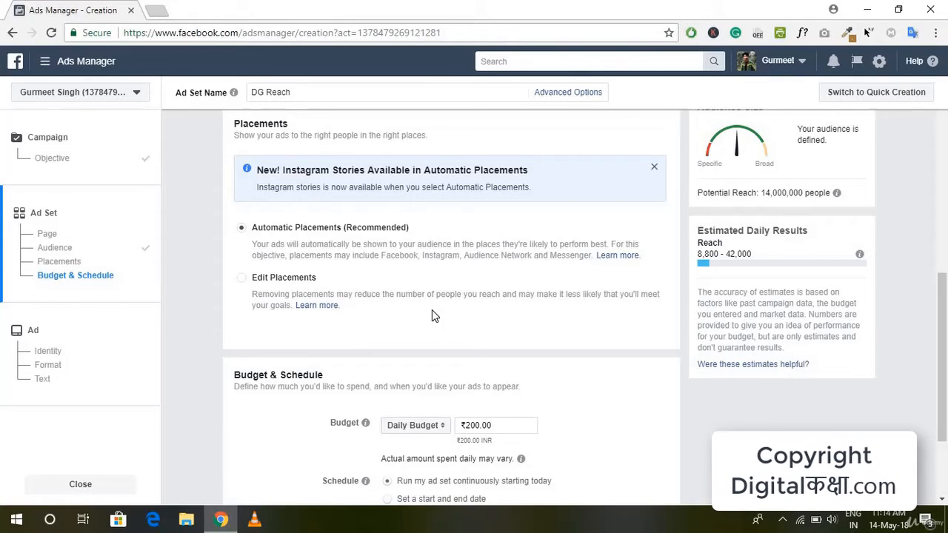
Set the ad set's daily budget to ₹100
scroll(434, 315, down, 2)
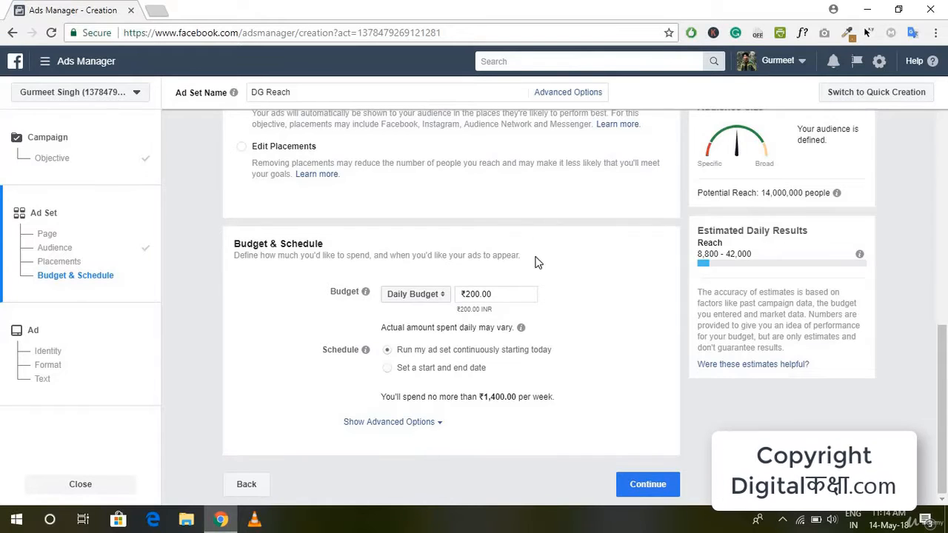
click(495, 295)
key(ctrl+a)
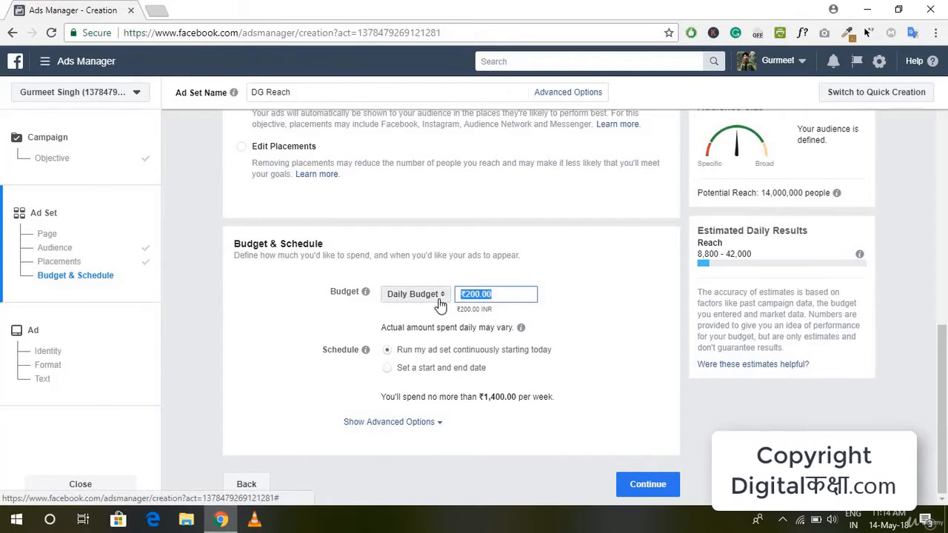
key(BackSpace)
text(100)
Try a lifetime budget with a start and end date, and return to a daily budget
click(437, 296)
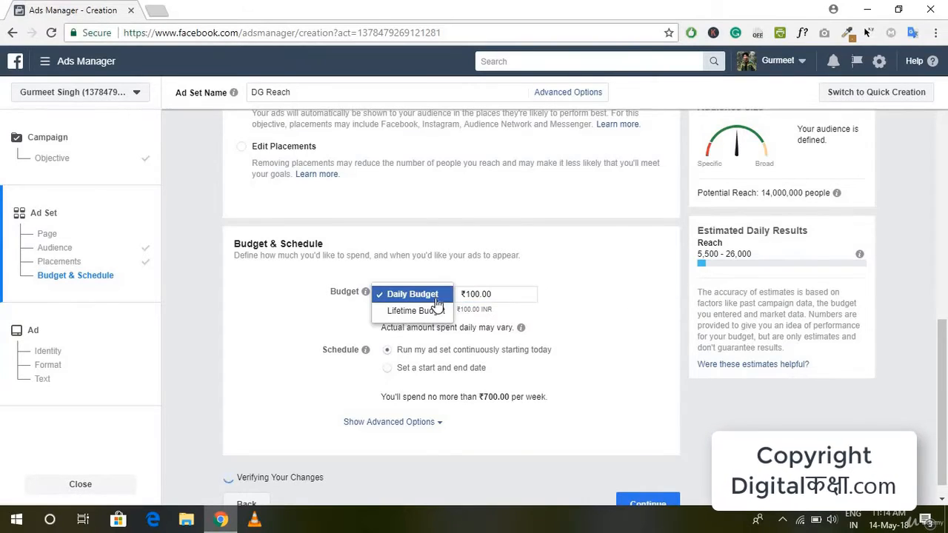
click(433, 312)
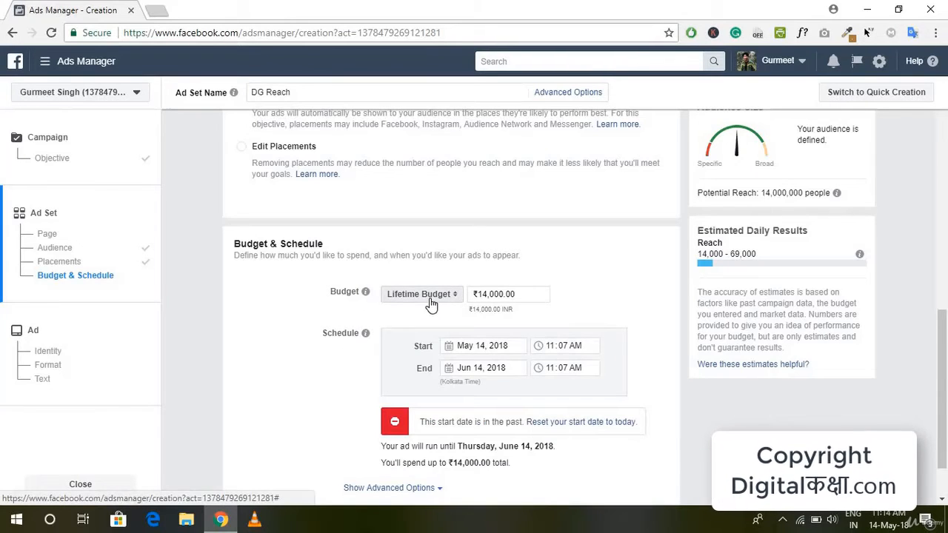
click(529, 294)
drag(529, 293, 460, 294)
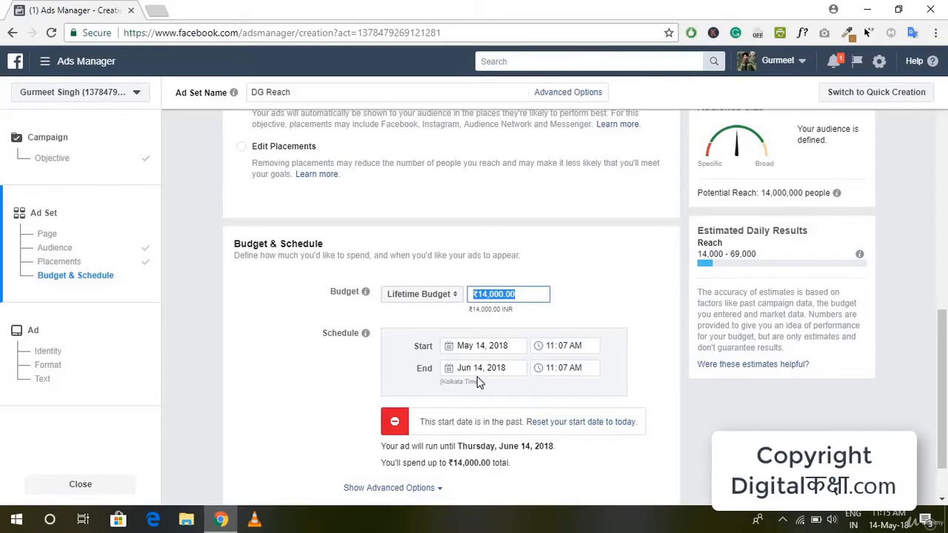
key(BackSpace)
text(2)
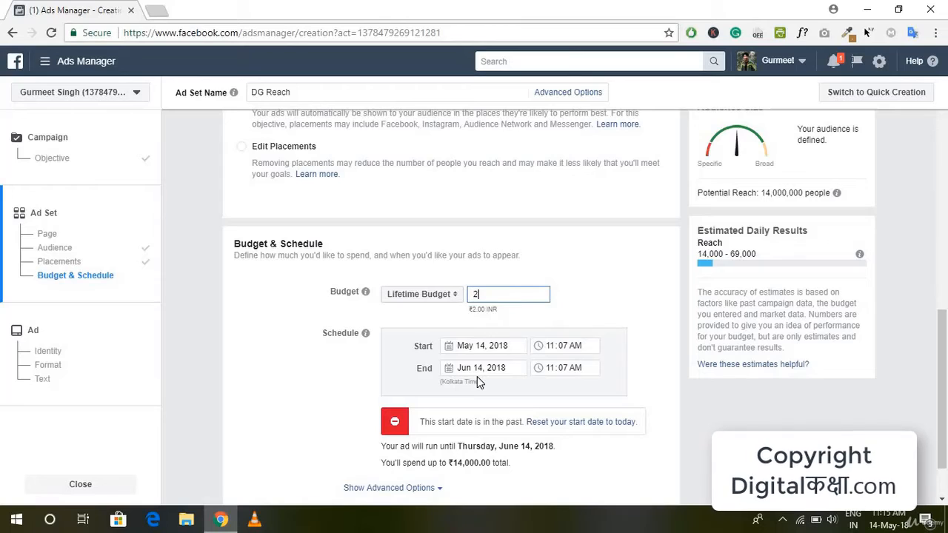
click(421, 294)
click(423, 278)
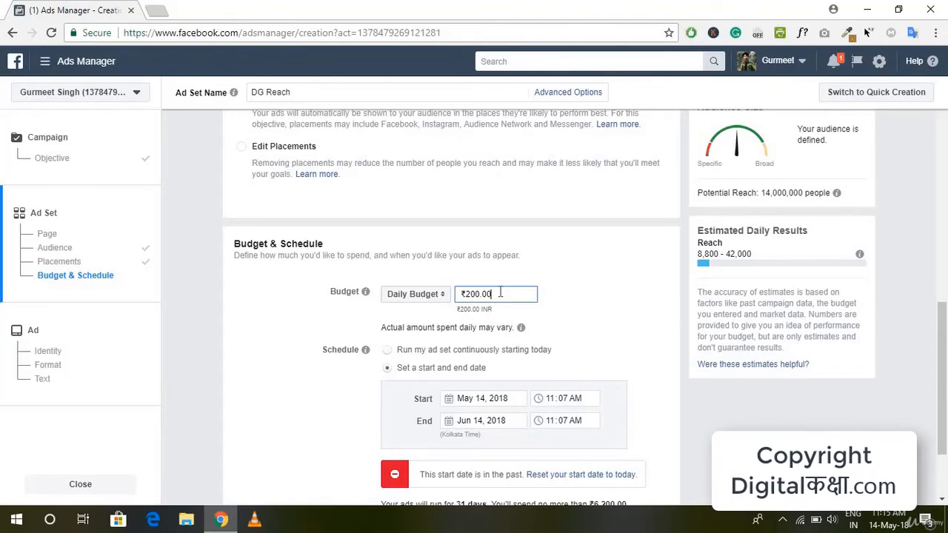
Run the ad set continuously starting today with a daily budget of ₹100
triple_click(500, 293)
text(100)
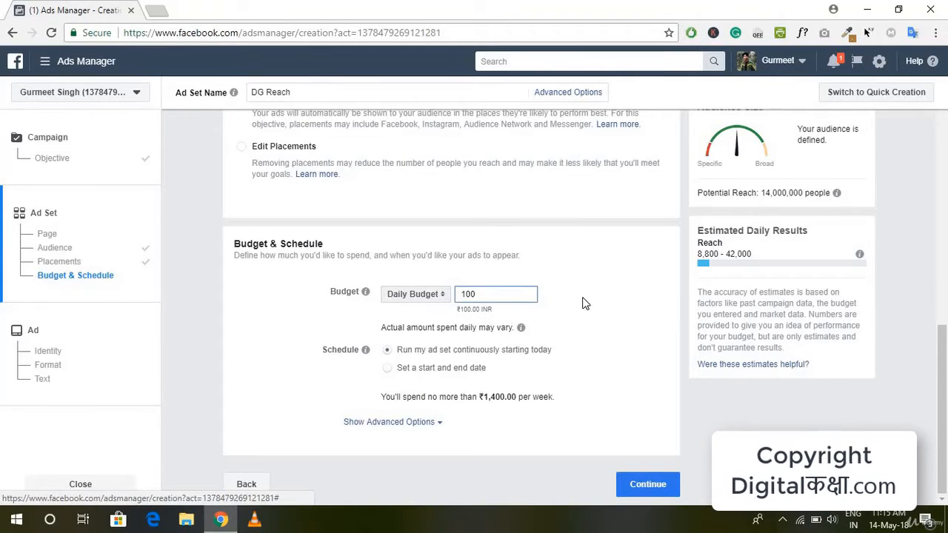
click(584, 304)
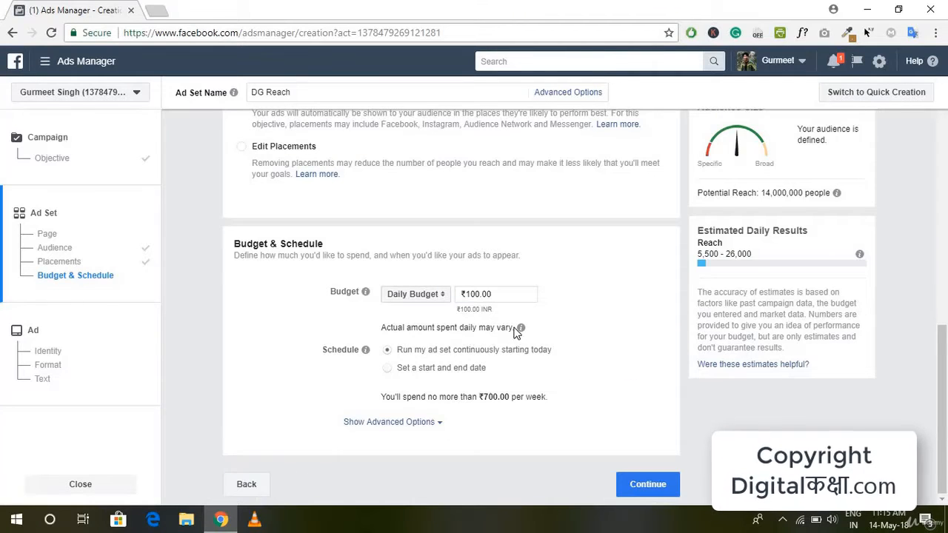
Schedule the ad set with a start and end date, setting the start time on May 14, 2018 to 6:00 AM
mouse_move(526, 335)
click(423, 369)
scroll(506, 399, down, 2)
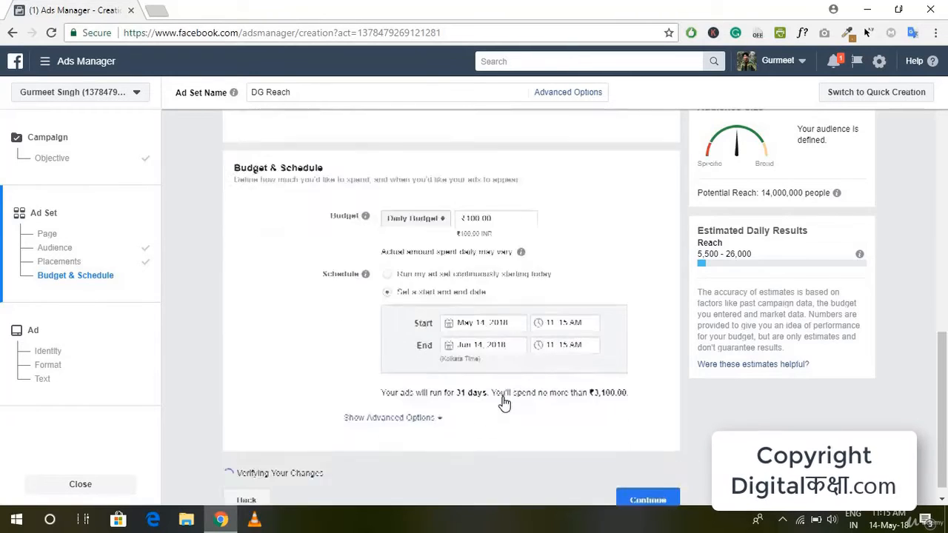
click(512, 308)
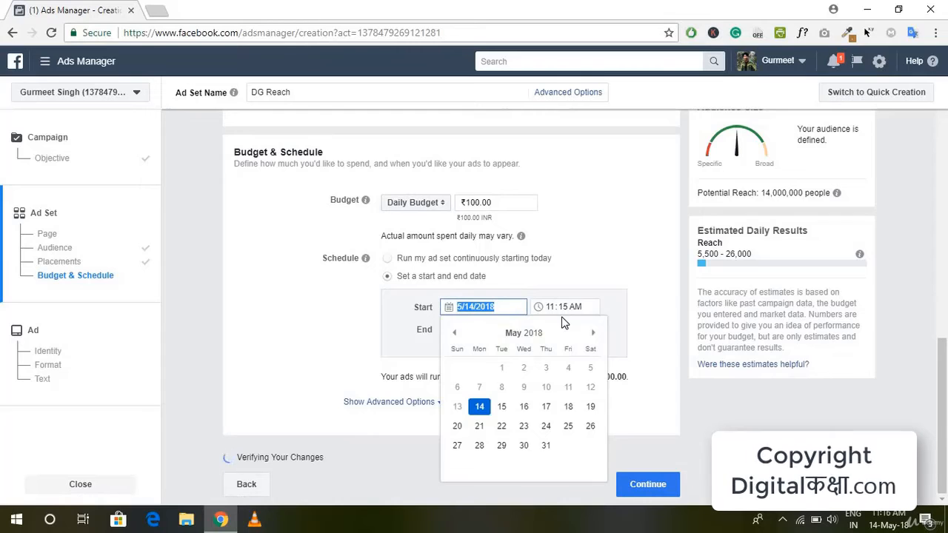
click(578, 331)
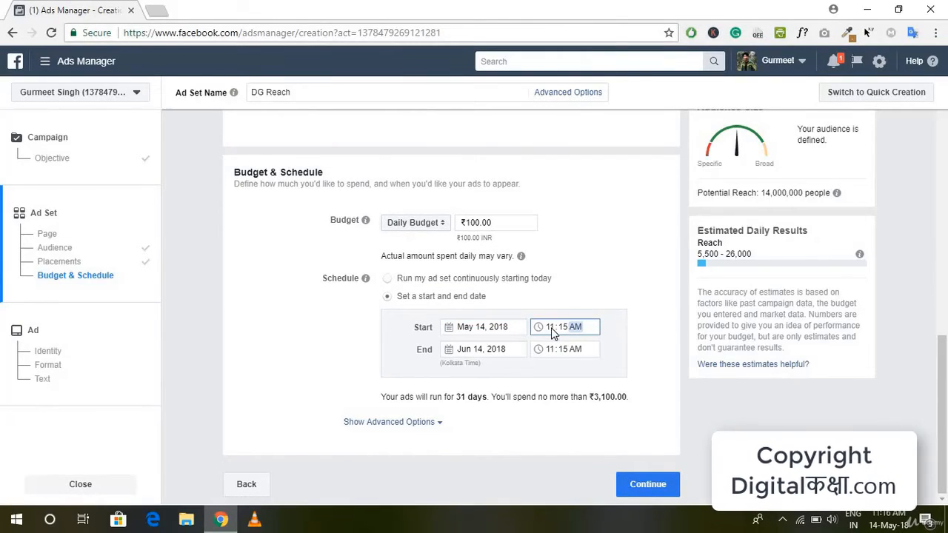
click(553, 329)
click(552, 333)
text(600)
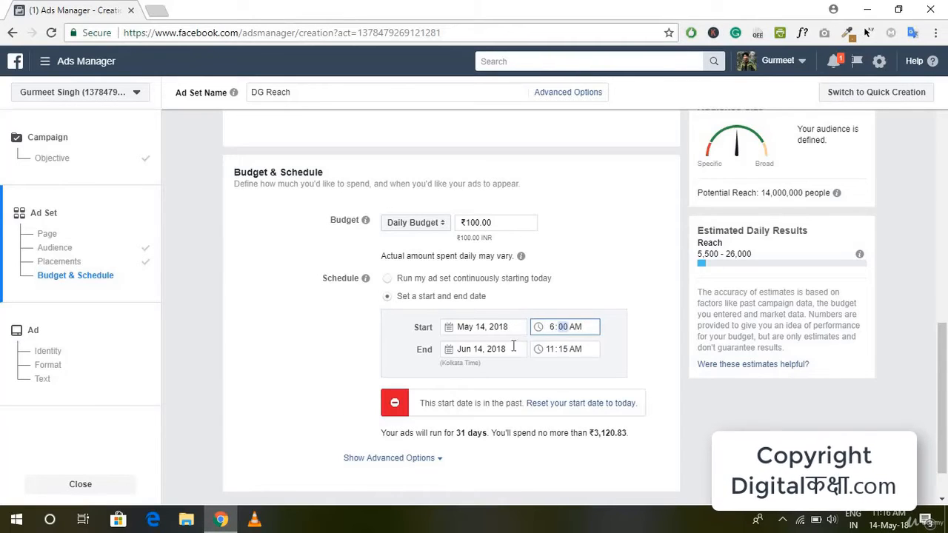
Set the ad set's end date and time to June 16, 2018 at 6:00 PM
click(484, 352)
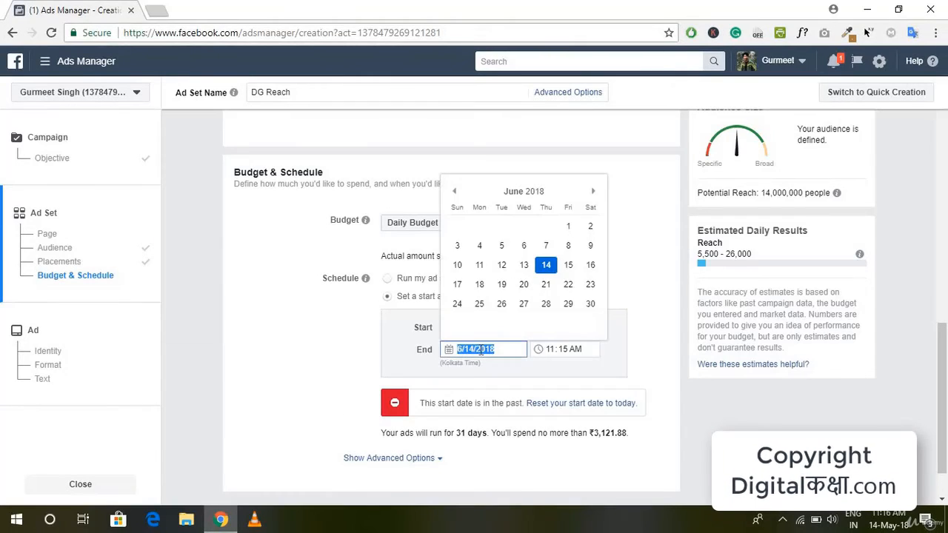
click(590, 264)
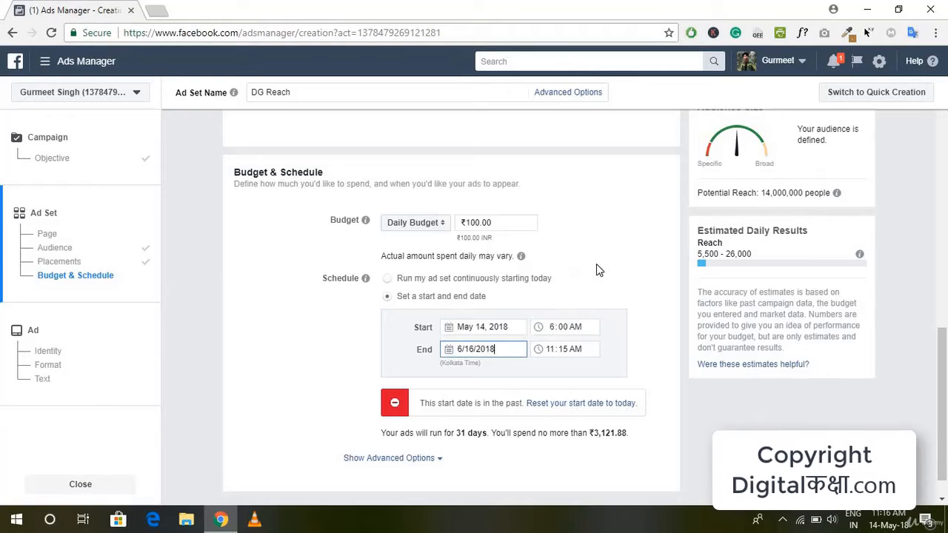
click(553, 354)
text(6)
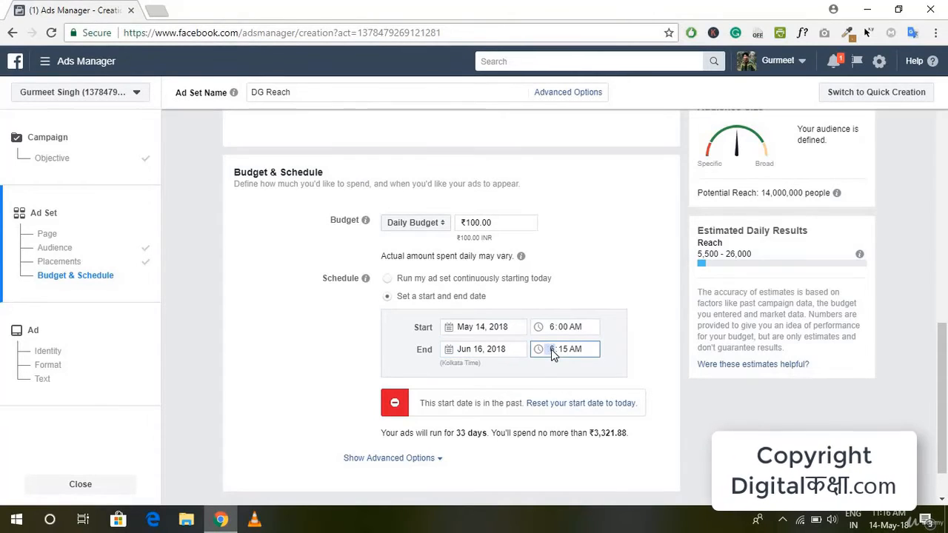
key(Tab)
text(00)
key(Tab)
text(p)
Change the start time to 6:00 PM and the end date to May 16, 2018
click(577, 328)
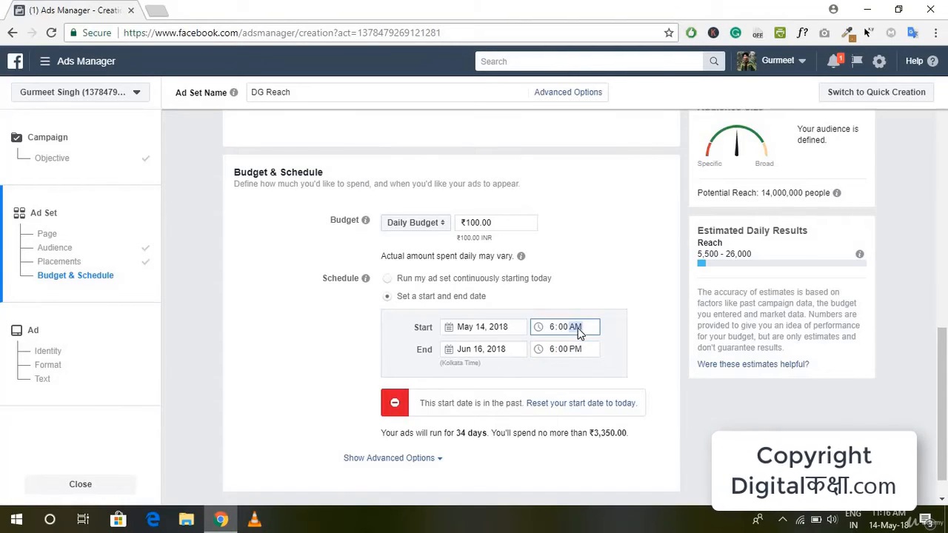
text(p)
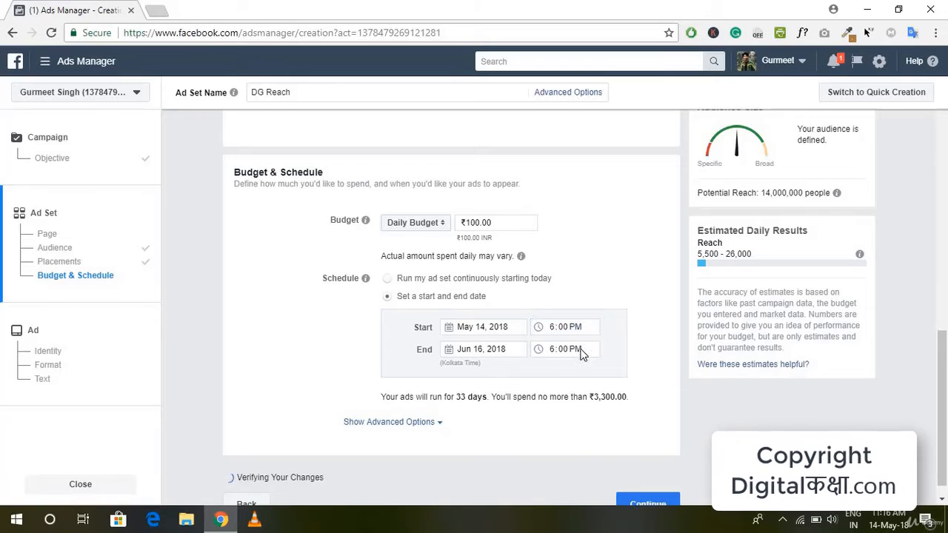
click(483, 349)
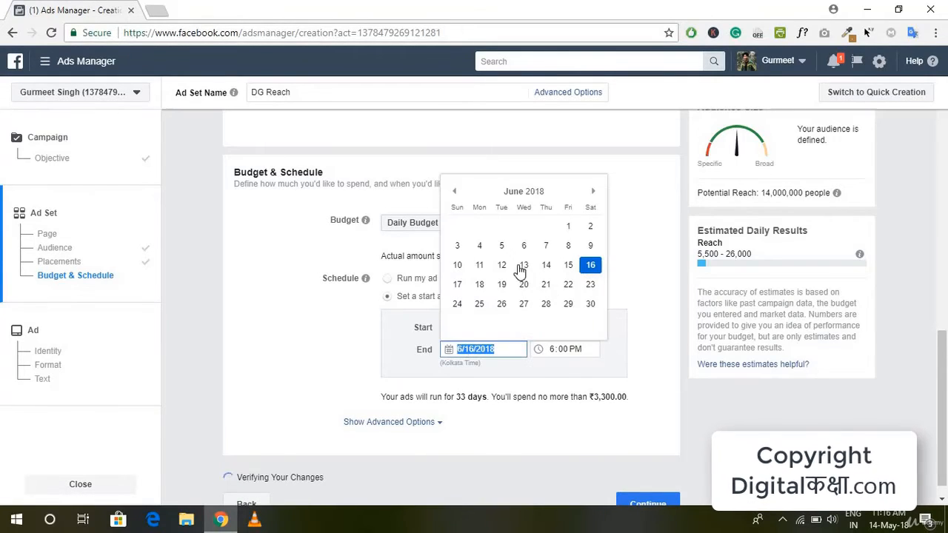
click(454, 191)
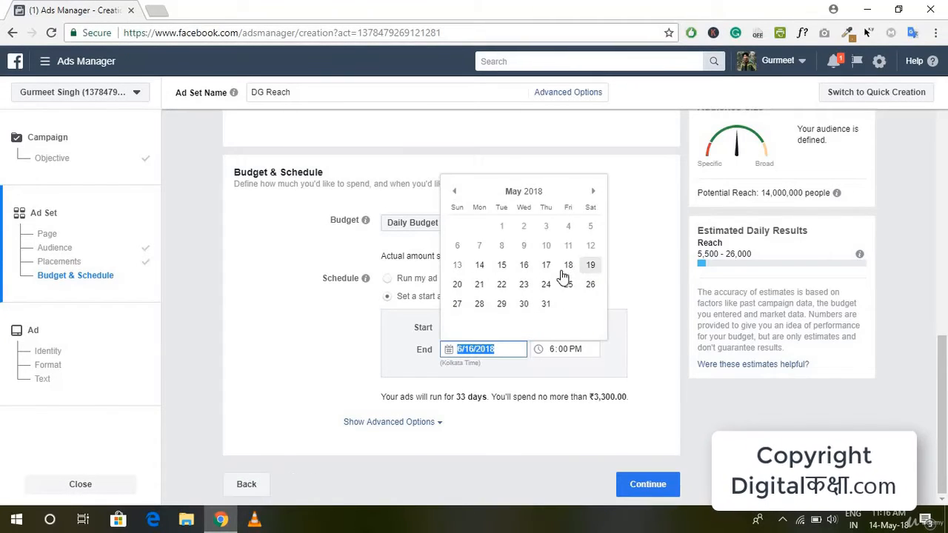
click(523, 266)
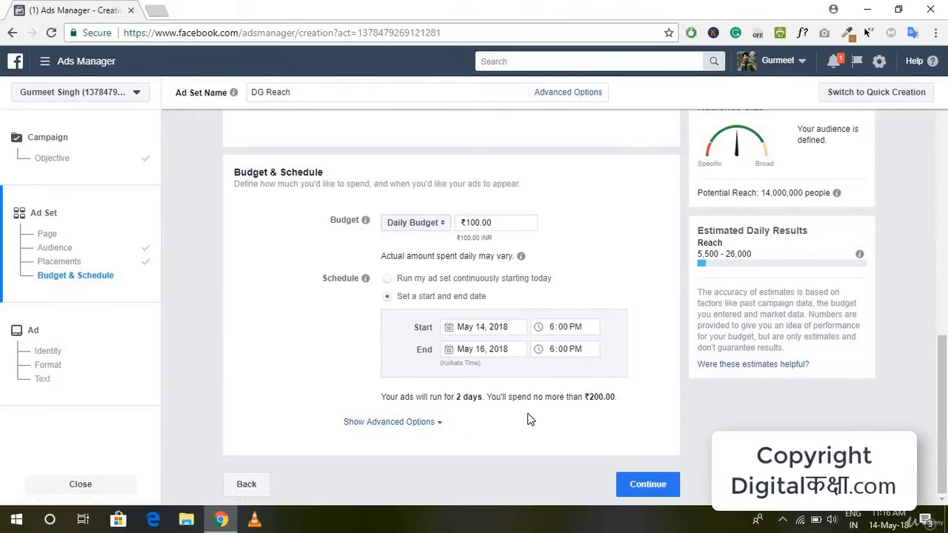
Examine the advanced budget options, including ad delivery optimization choices, frequency cap, bid strategy, ad scheduling and delivery type, and hide them again
click(437, 423)
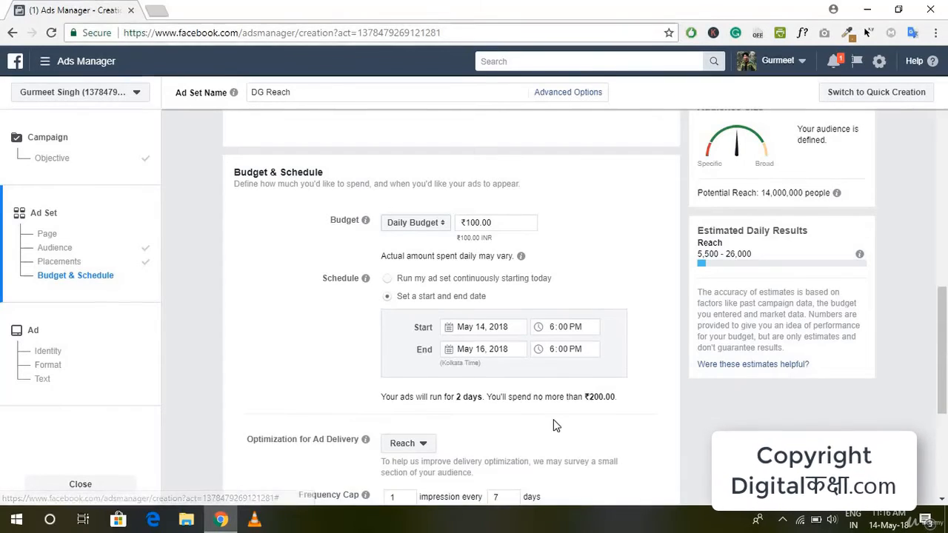
scroll(555, 421, down, 2)
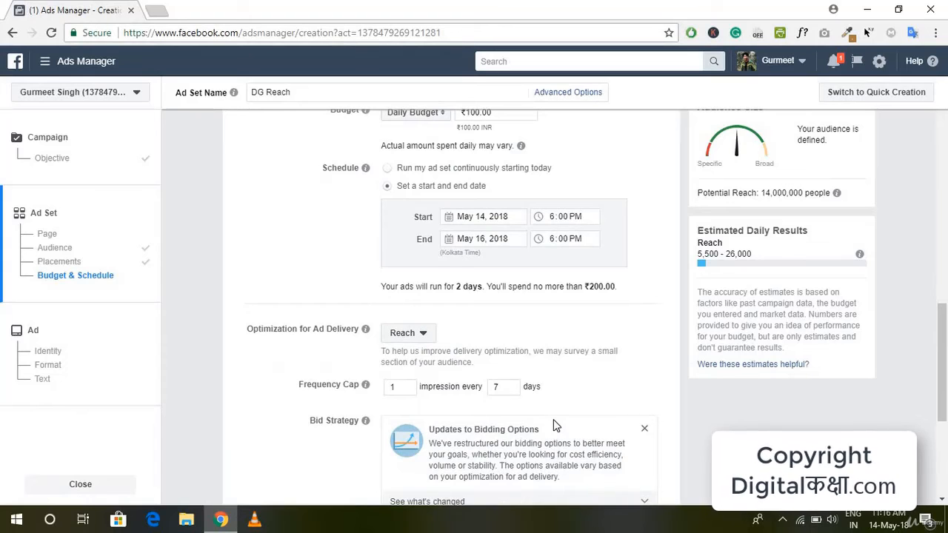
scroll(554, 425, down, 1)
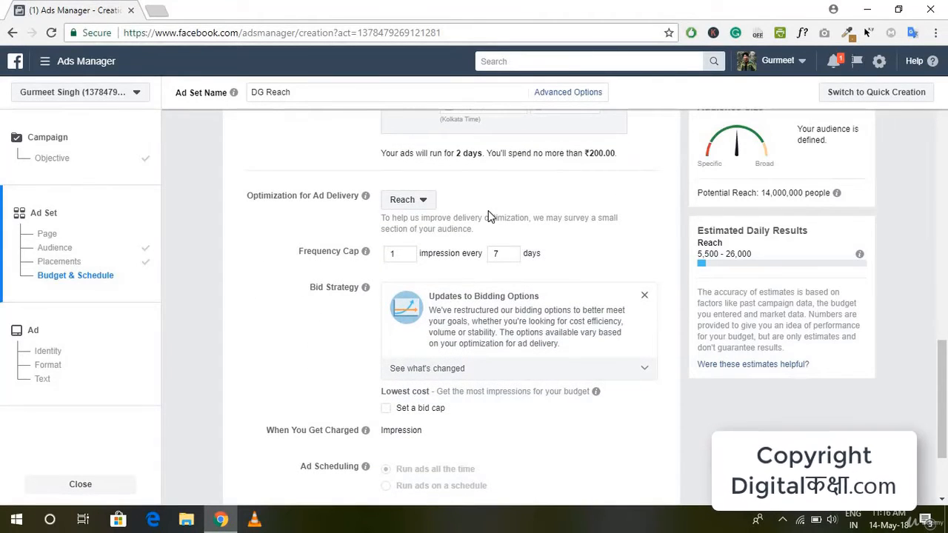
click(394, 200)
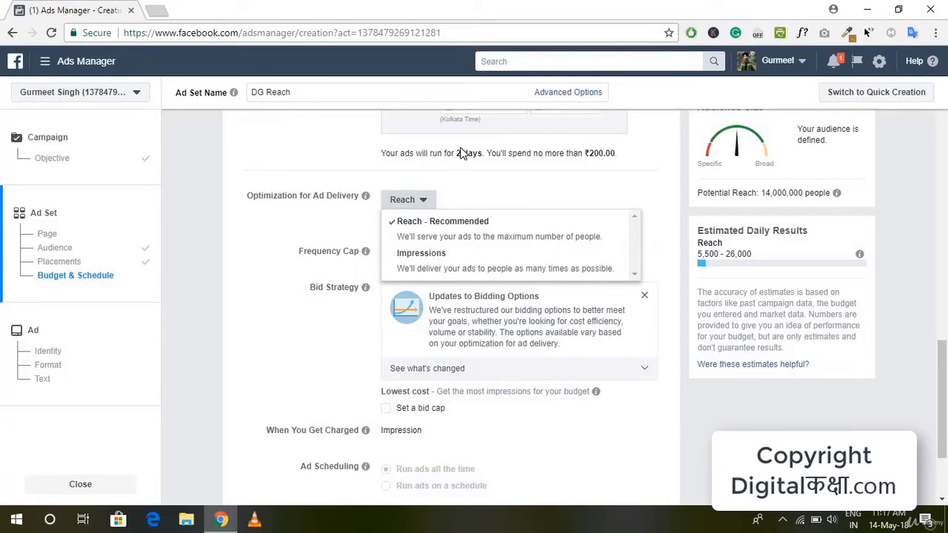
click(423, 201)
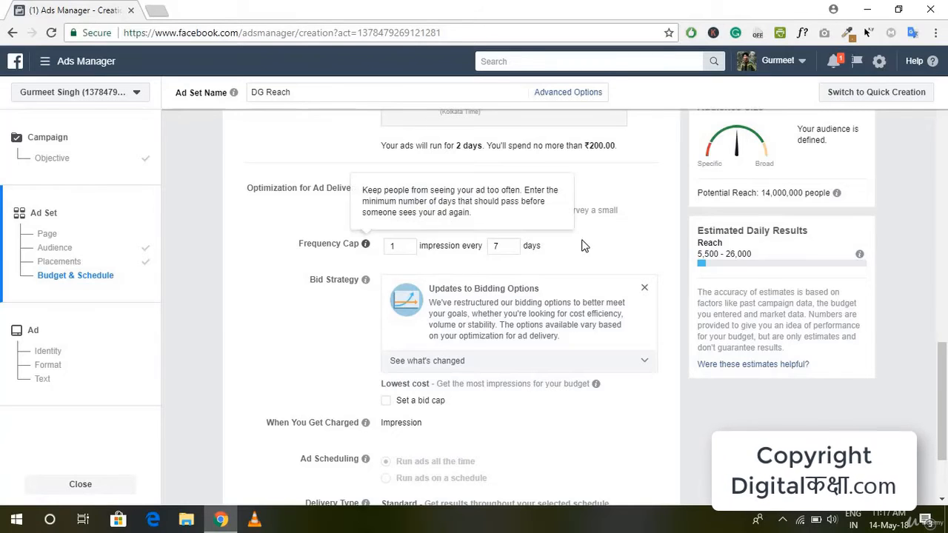
scroll(605, 240, down, 2)
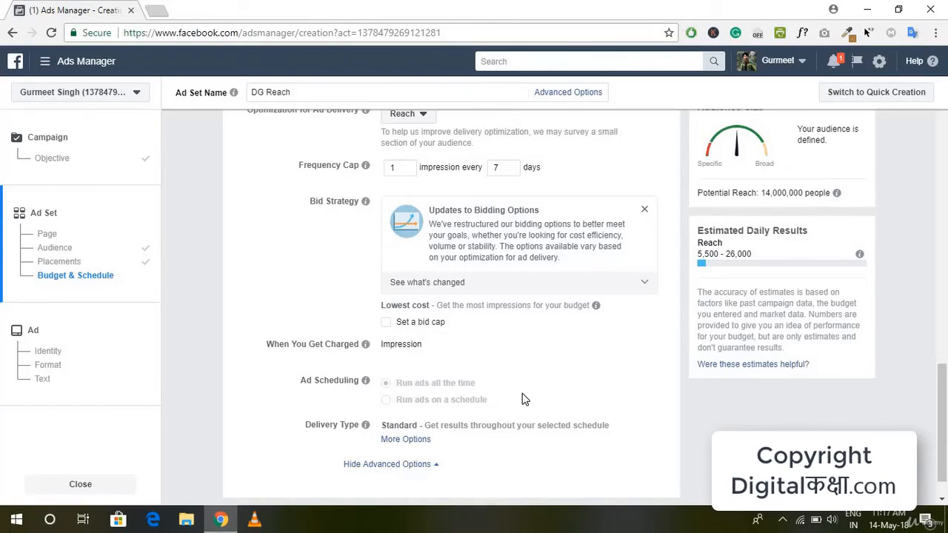
scroll(522, 398, down, 1)
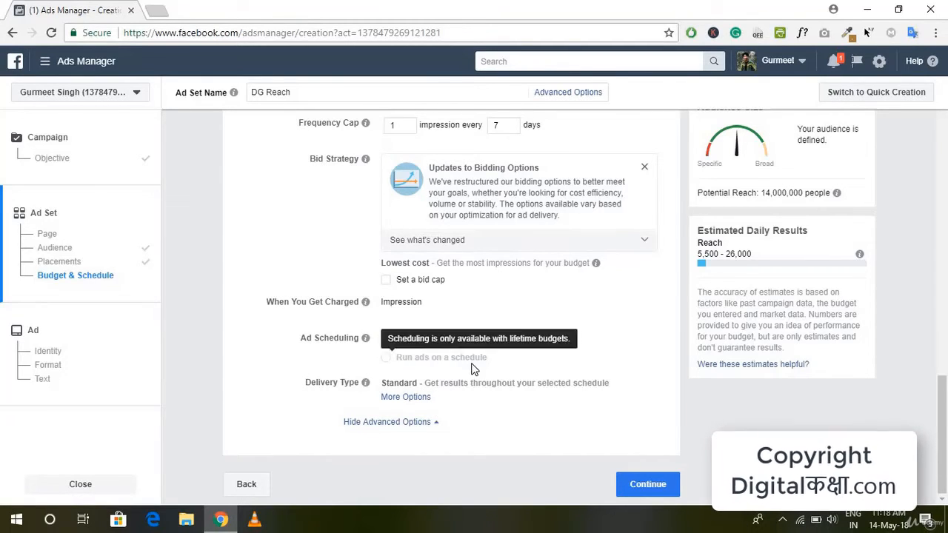
scroll(443, 356, up, 3)
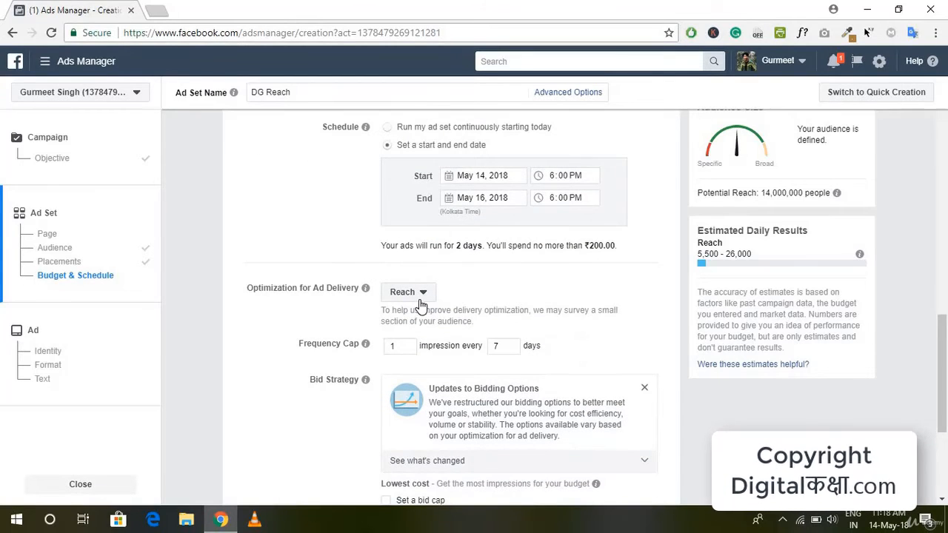
scroll(570, 373, down, 3)
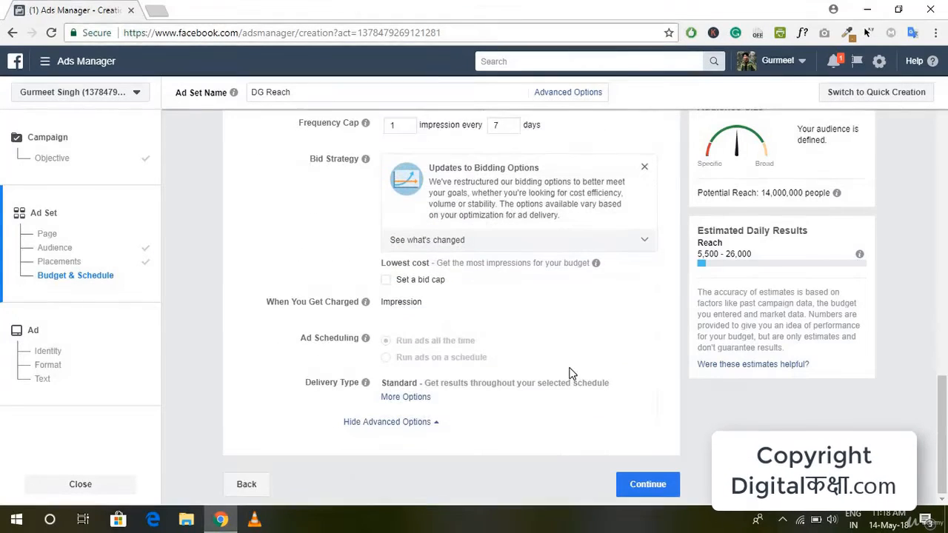
click(436, 422)
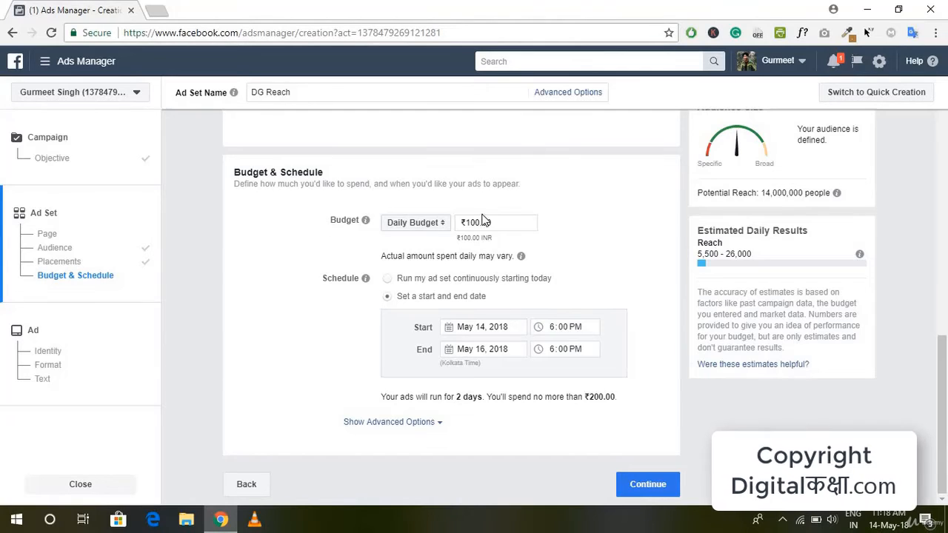
Continue to the ad level and name the ad DG Reach
mouse_move(521, 255)
click(648, 485)
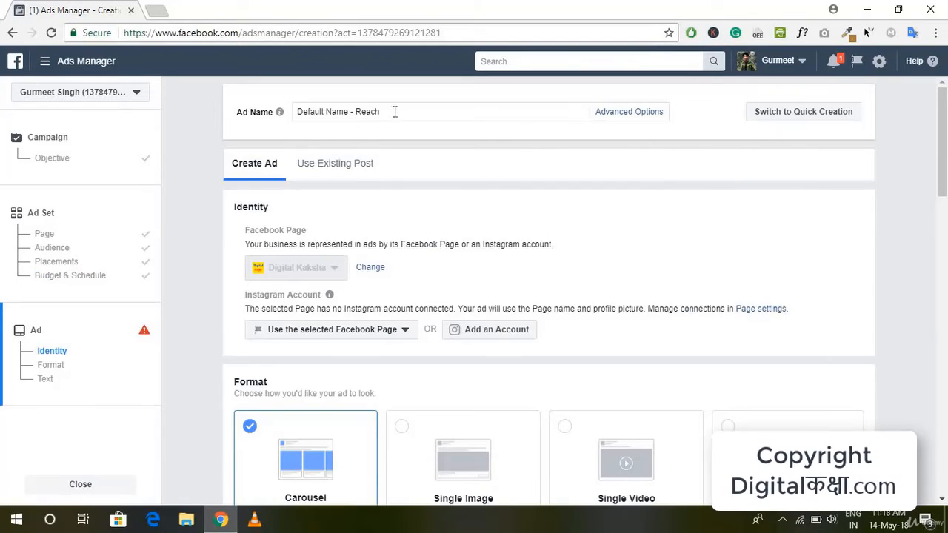
drag(395, 111, 289, 130)
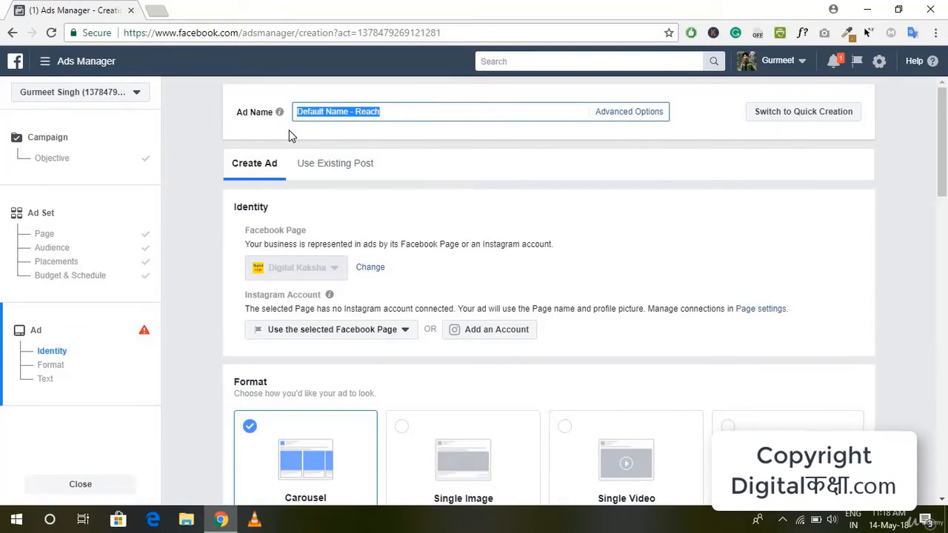
key(BackSpace)
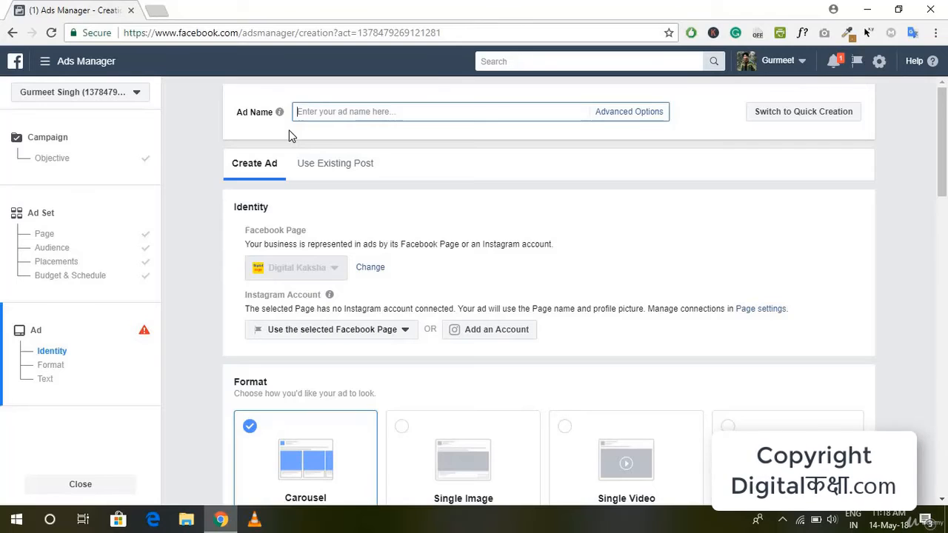
text(DG R)
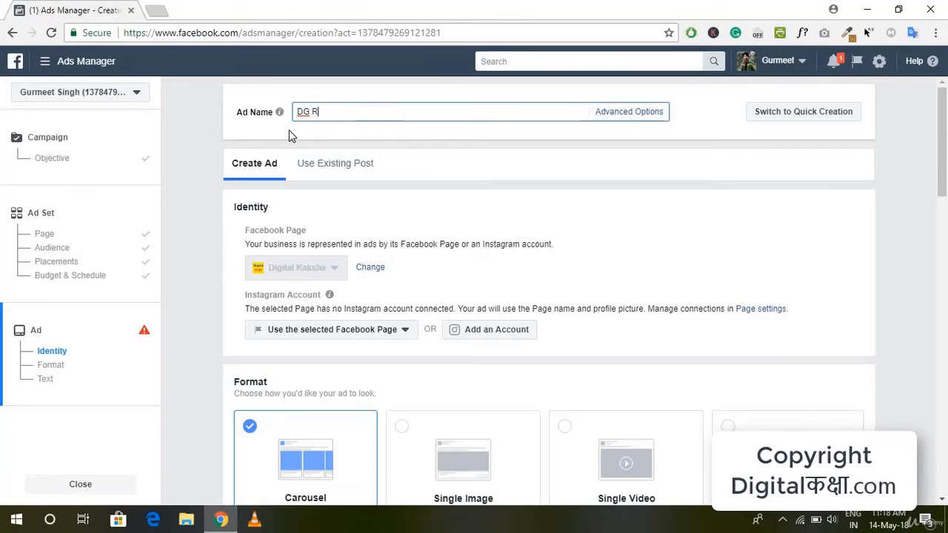
text(each)
click(462, 143)
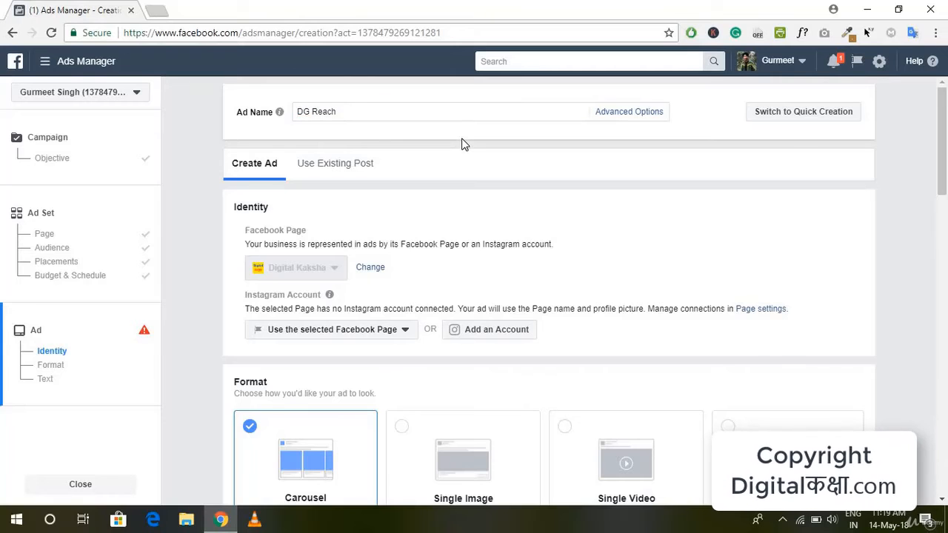
Look at the option of using an existing post for the ad, and return to creating a new ad with its format choices
scroll(415, 163, down, 2)
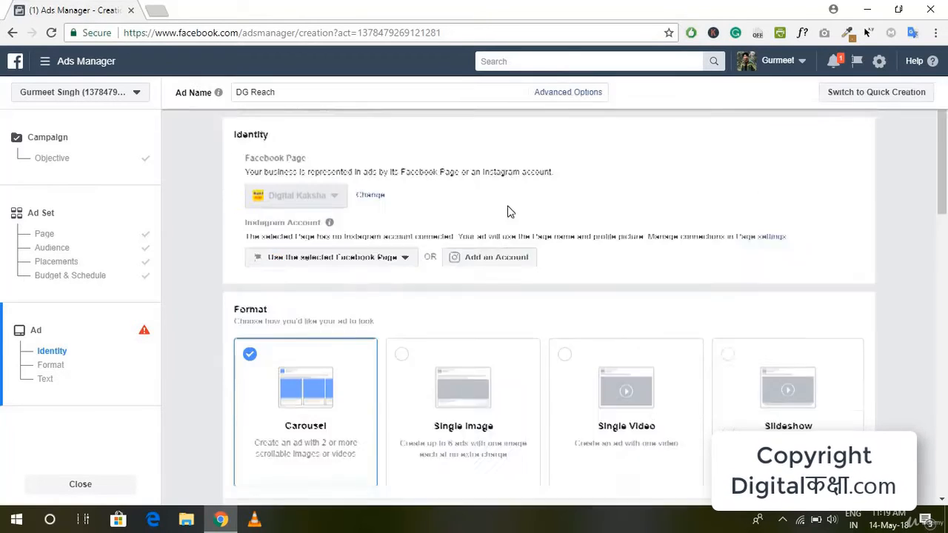
scroll(425, 254, up, 2)
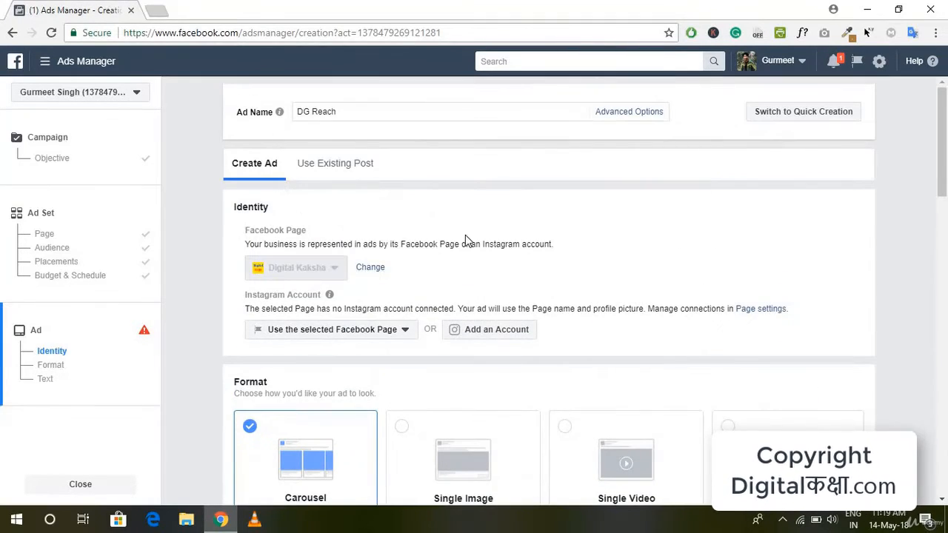
scroll(467, 242, down, 1)
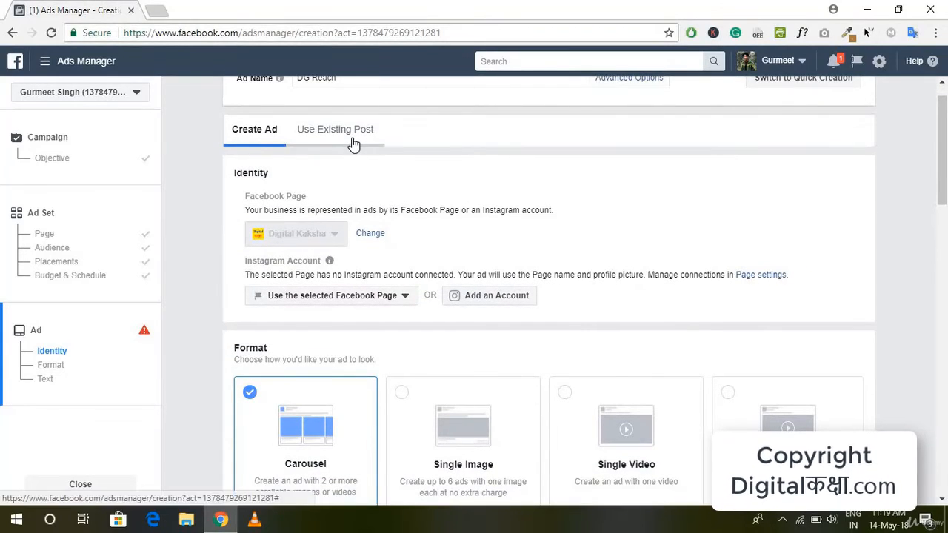
click(353, 142)
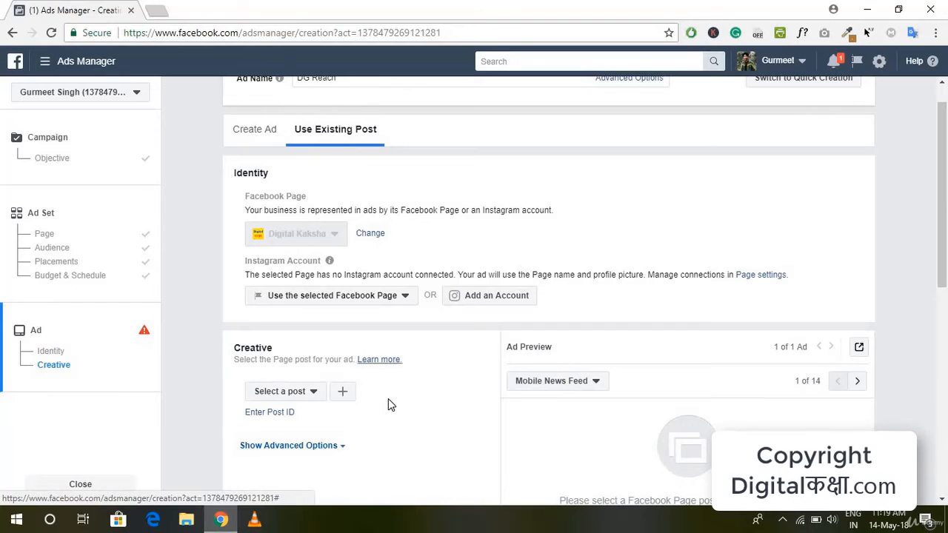
scroll(386, 401, down, 3)
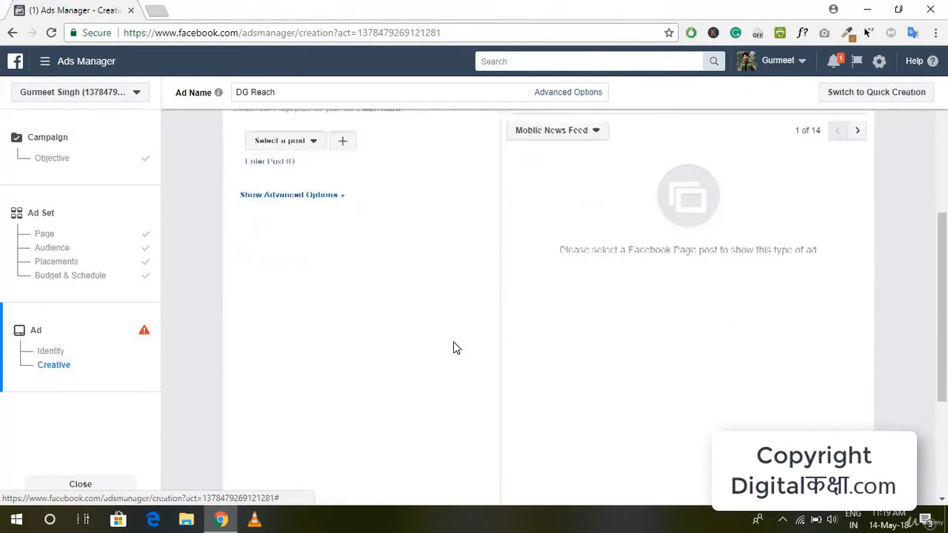
scroll(456, 348, up, 2)
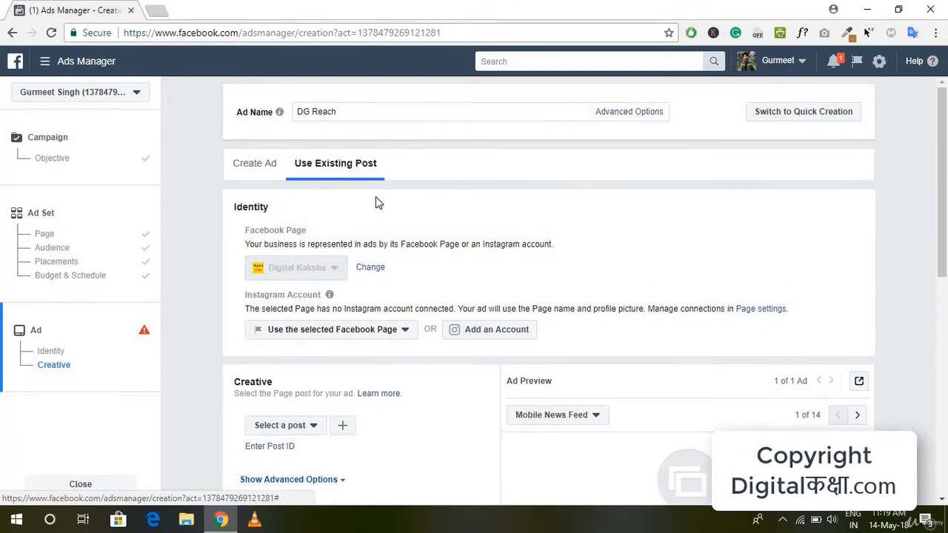
click(275, 164)
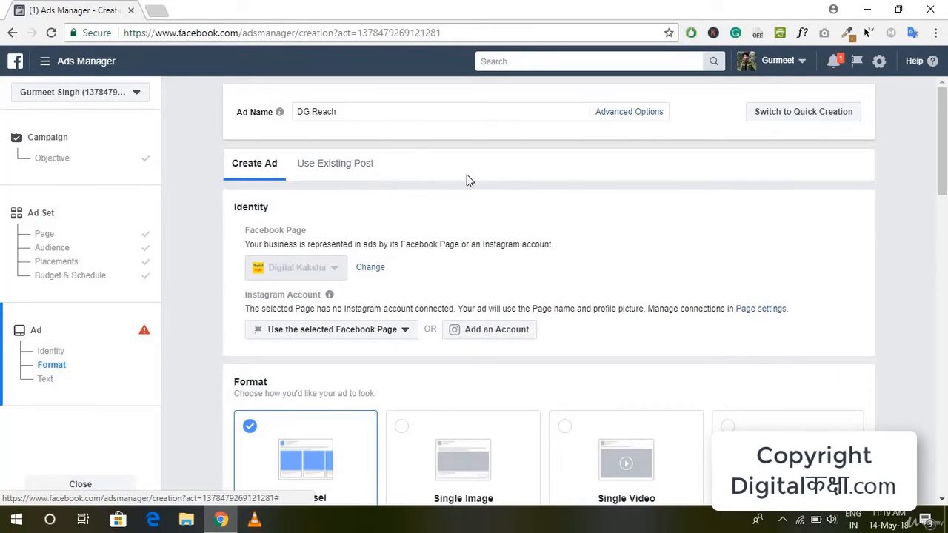
scroll(605, 245, down, 1)
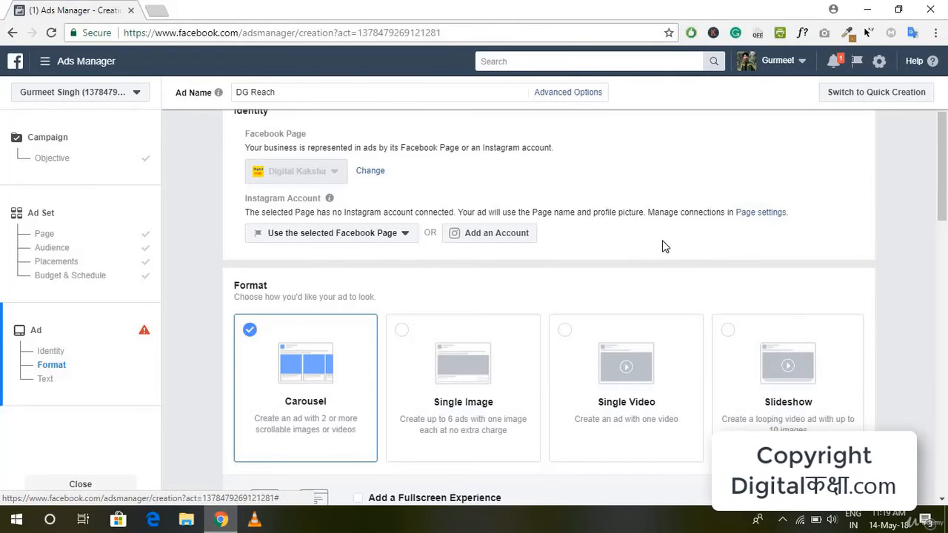
Choose the Single Image format for the ad
scroll(663, 246, down, 2)
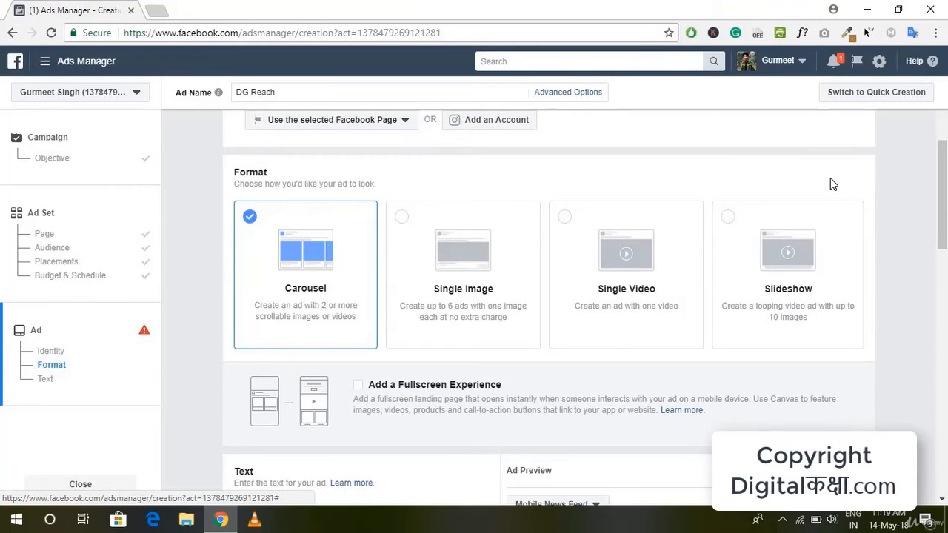
click(450, 317)
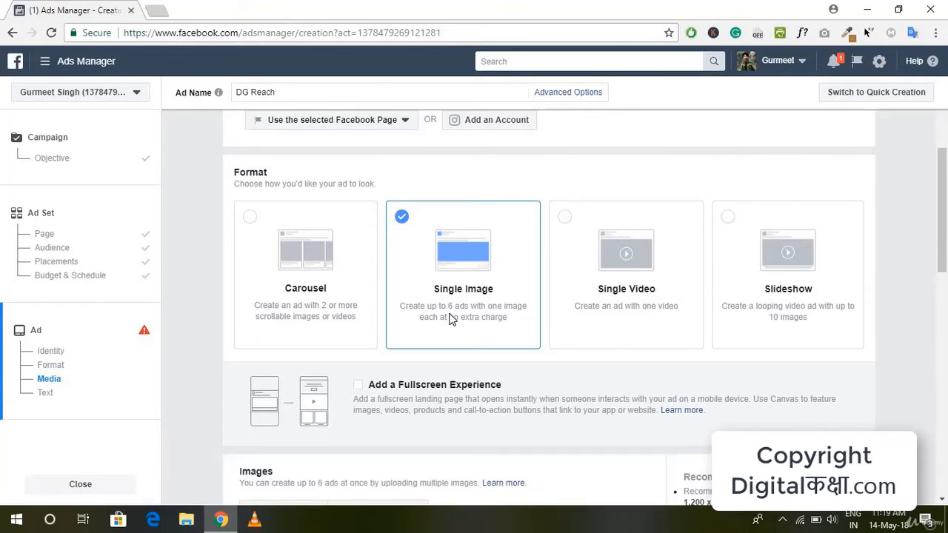
scroll(454, 283, down, 2)
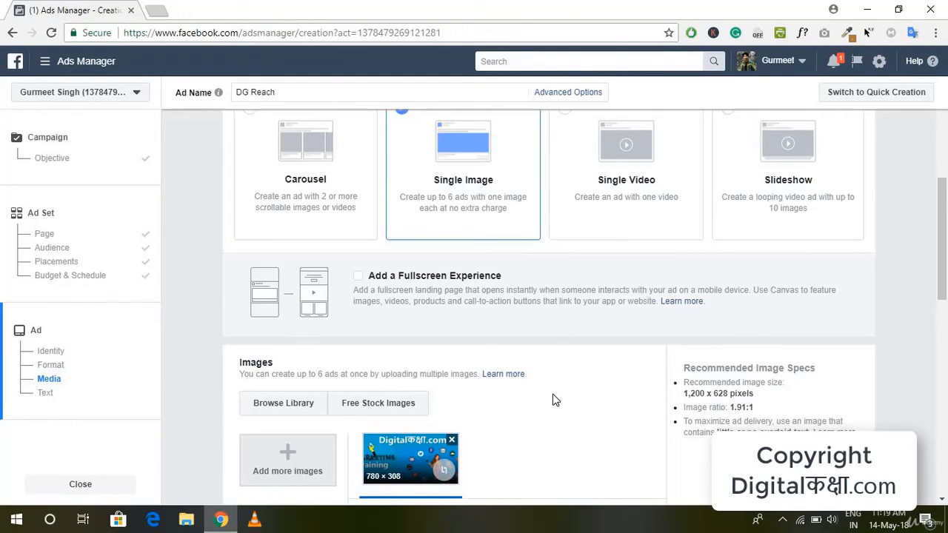
Review the ad's image, recommended image specs, text and identity settings together with the ad preview
scroll(553, 400, down, 2)
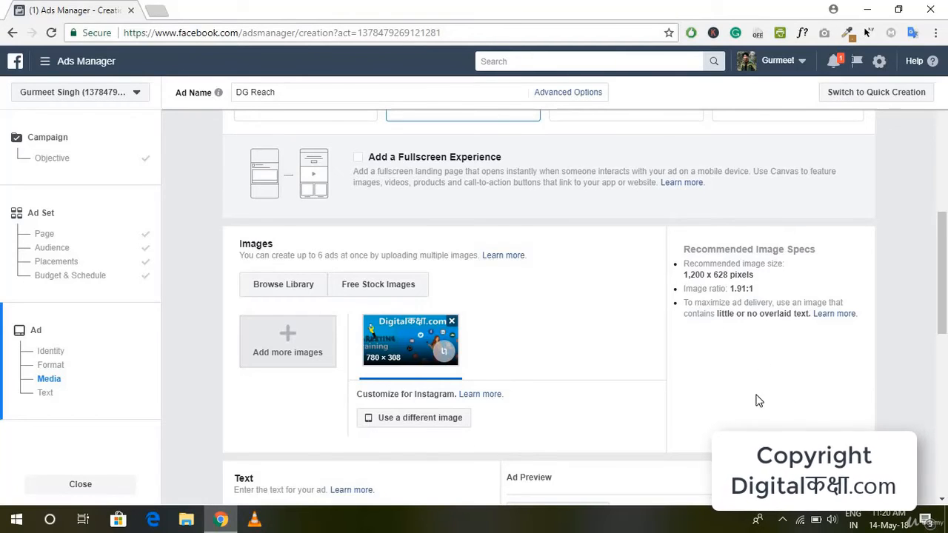
scroll(519, 338, down, 2)
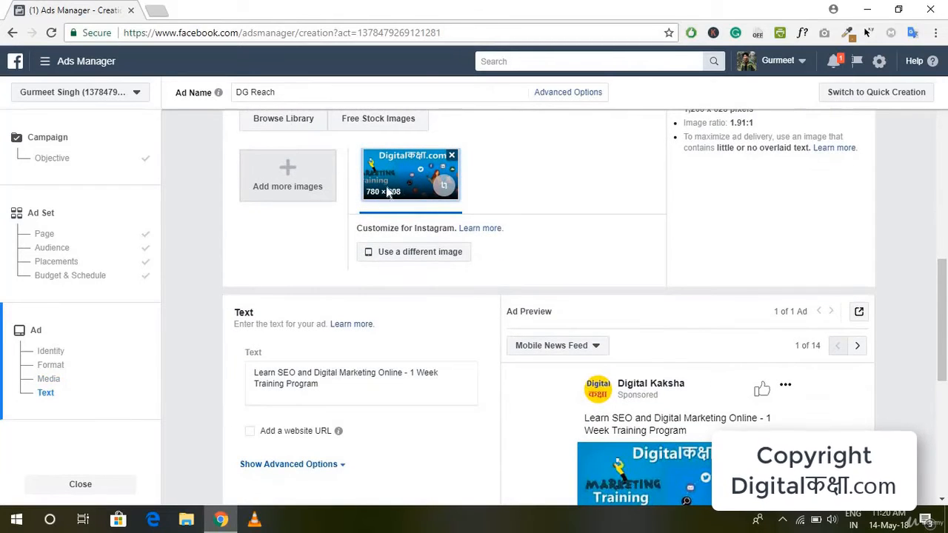
scroll(645, 303, down, 5)
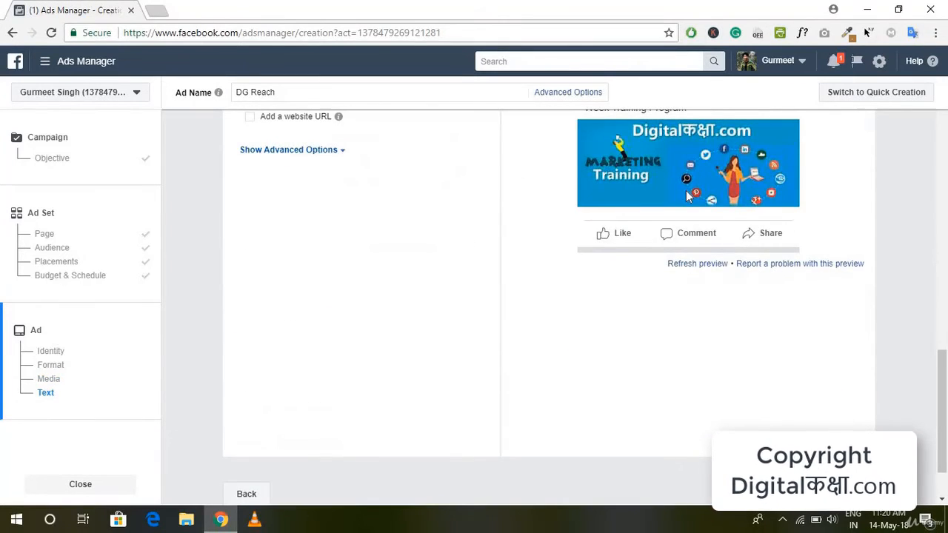
scroll(685, 197, up, 2)
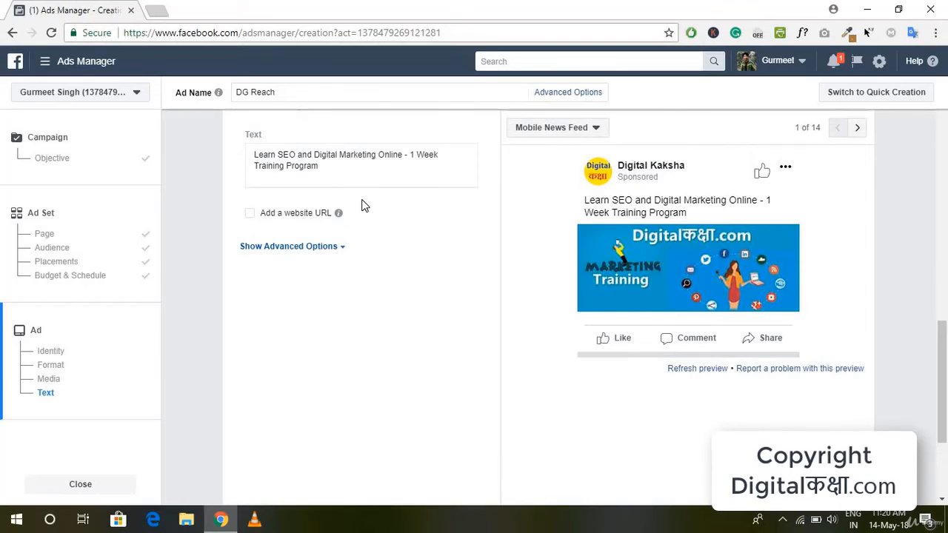
scroll(353, 365, up, 3)
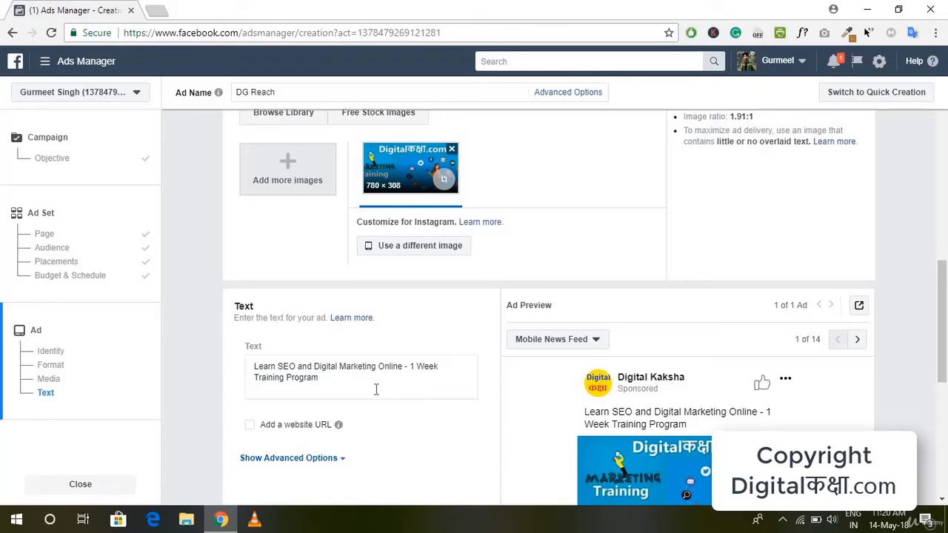
scroll(377, 389, up, 1)
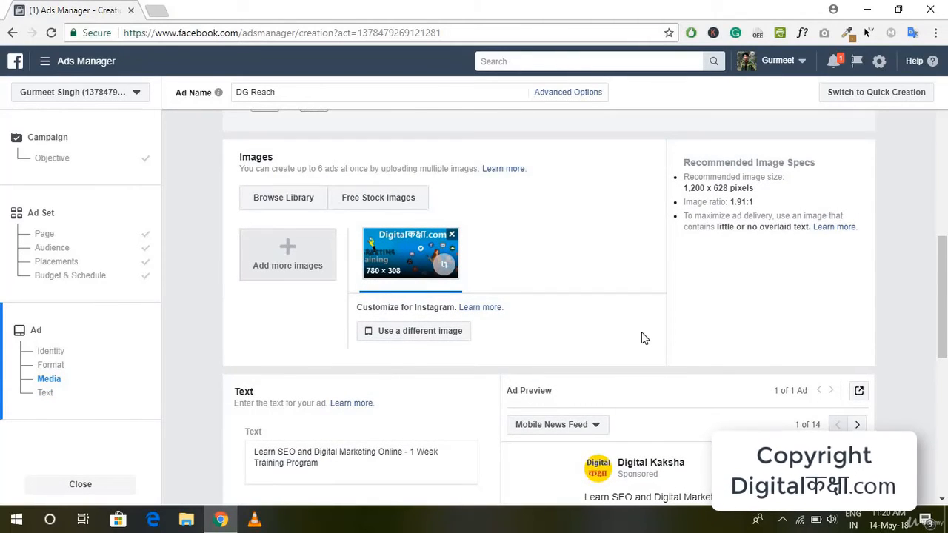
scroll(642, 335, up, 5)
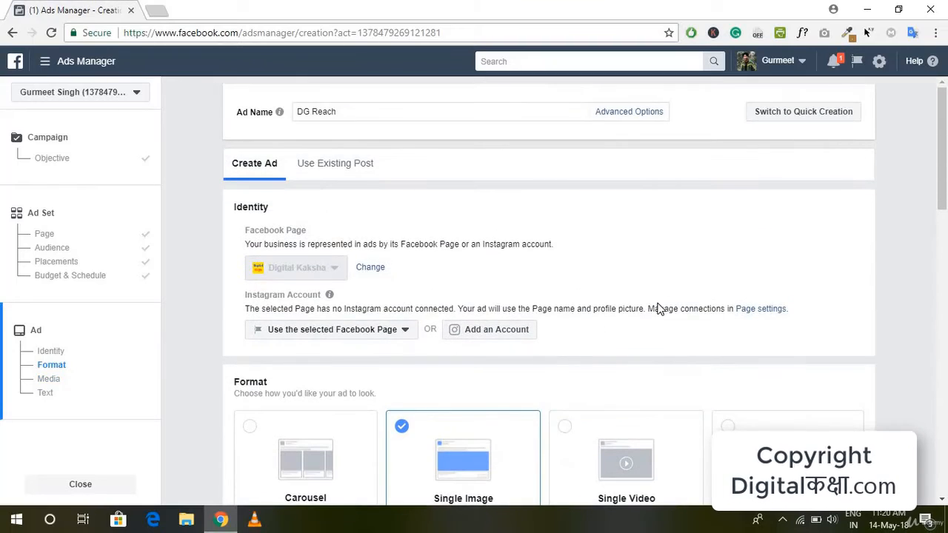
scroll(656, 307, down, 6)
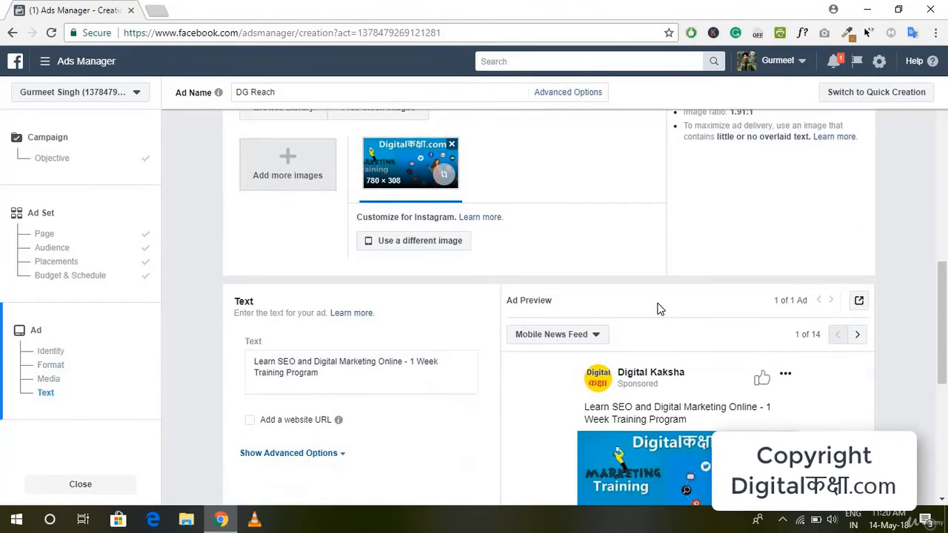
Browse the ad preview through the Feature Phone and Desktop News Feed placements and return to Mobile News Feed
scroll(659, 309, down, 3)
click(860, 232)
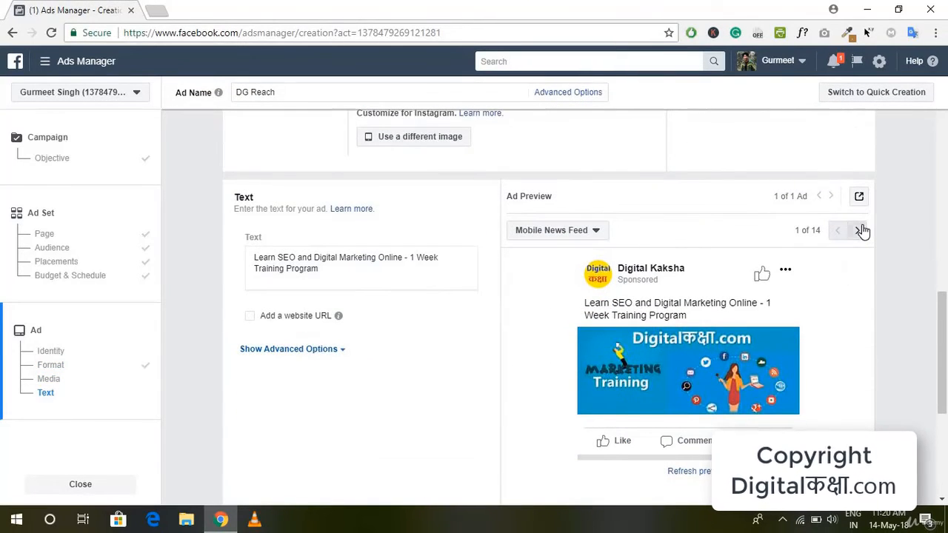
click(859, 232)
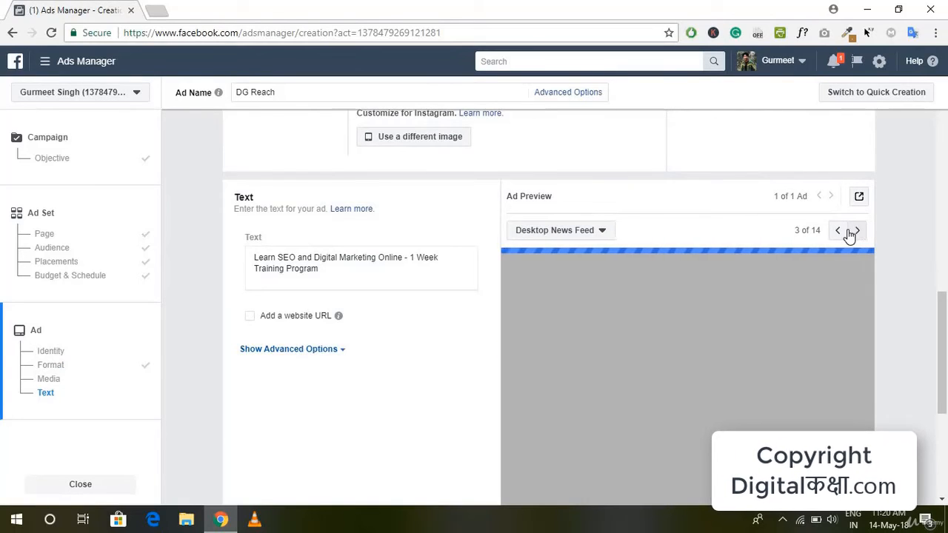
click(838, 232)
click(838, 232)
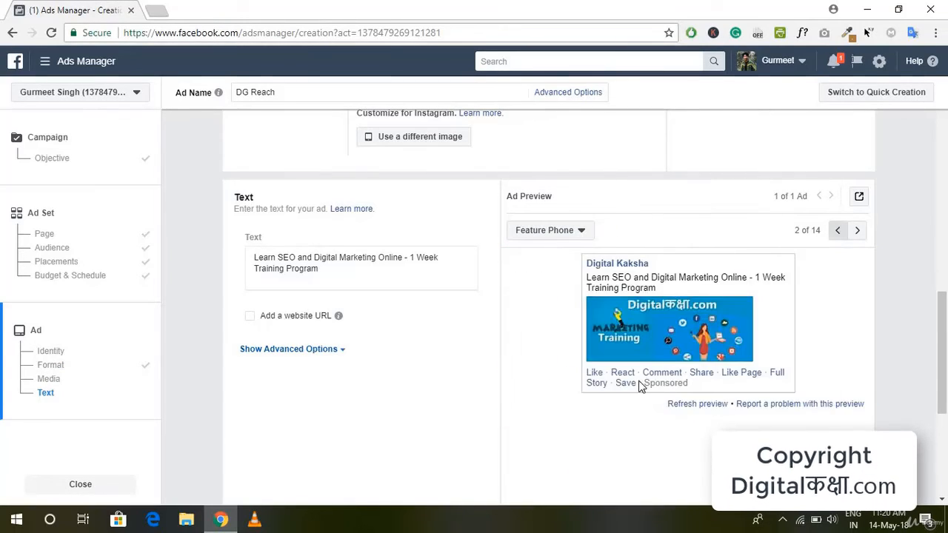
scroll(353, 424, up, 2)
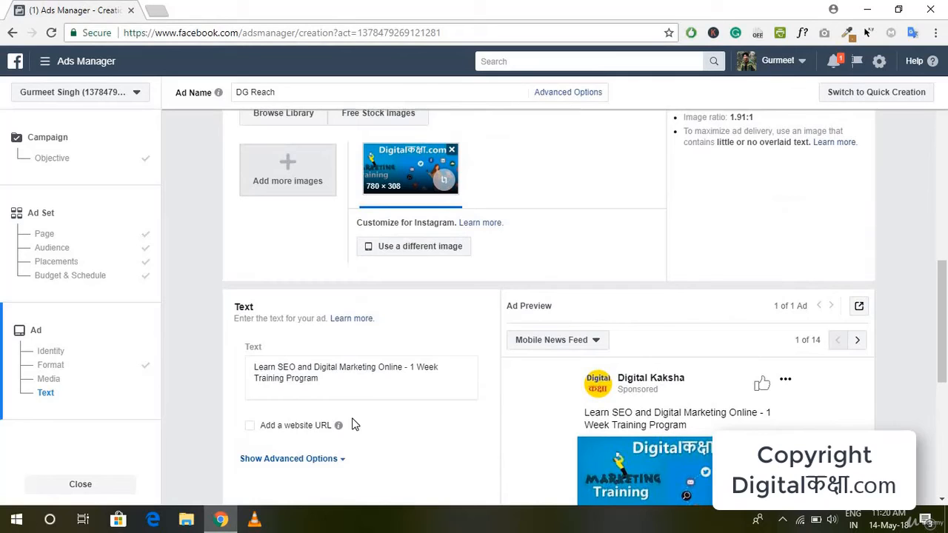
click(296, 426)
mouse_move(339, 425)
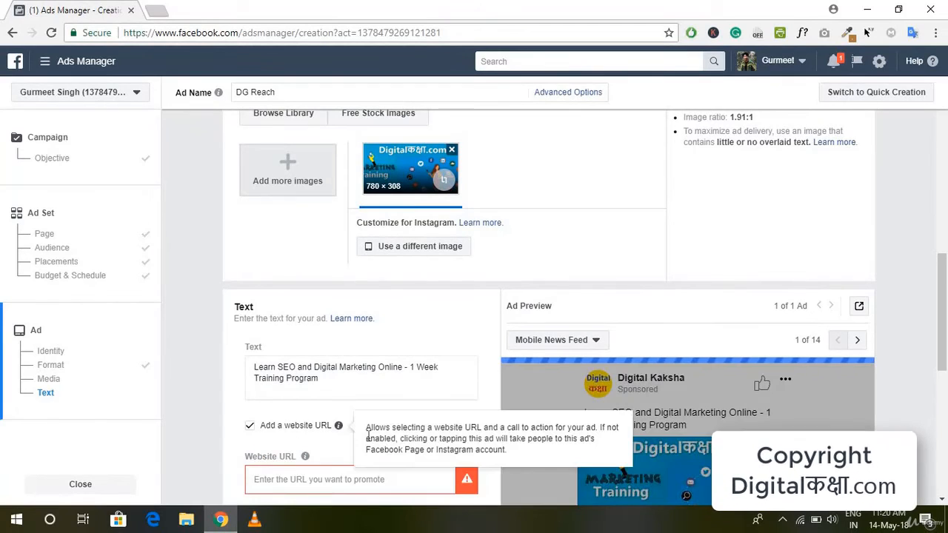
scroll(352, 415, down, 2)
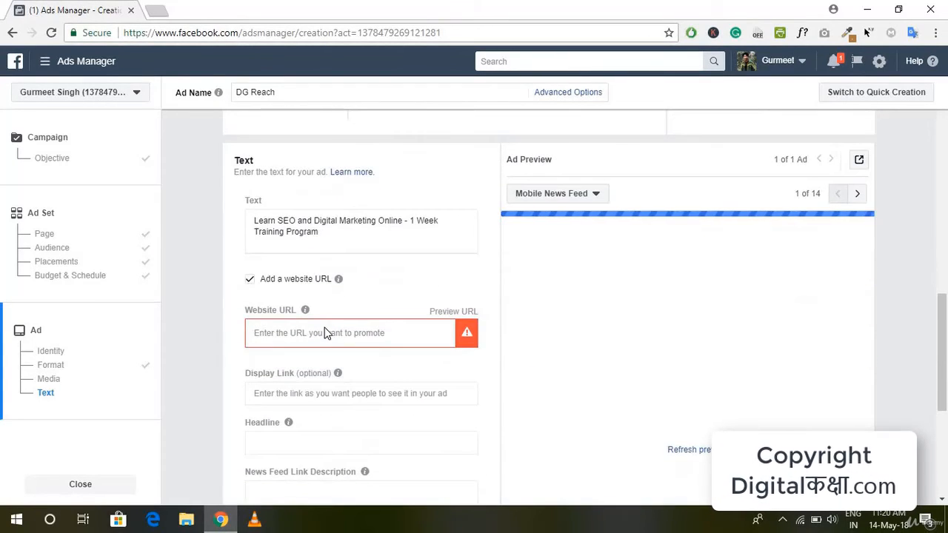
click(325, 333)
text(https://facebook.com/)
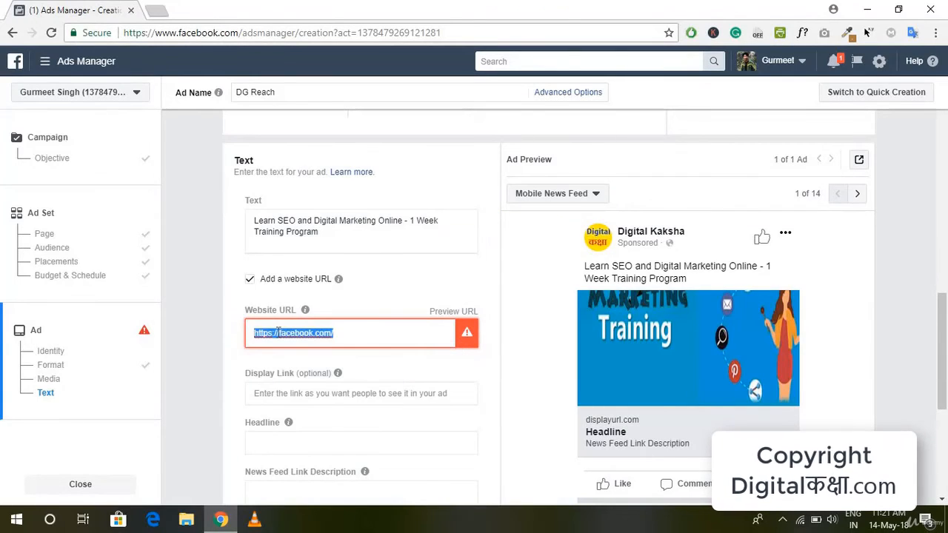
click(277, 332)
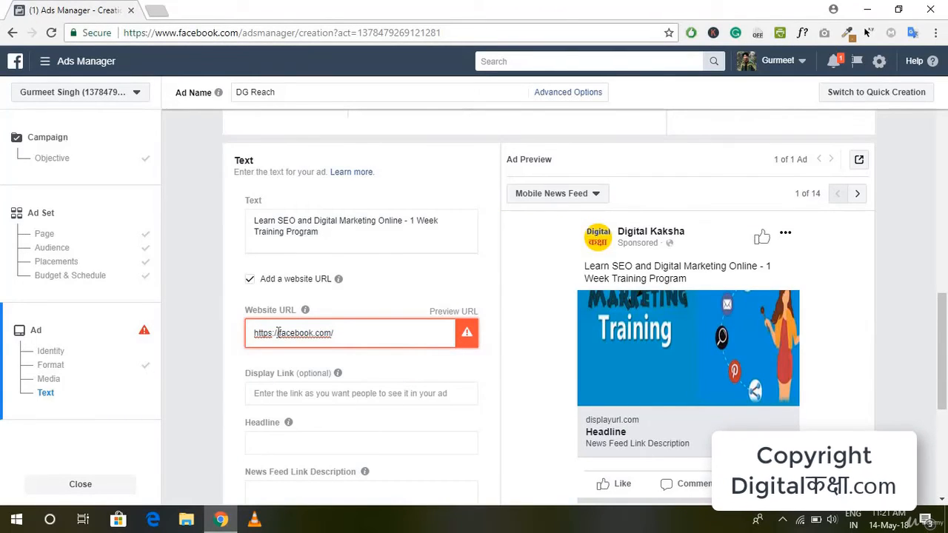
text(www.)
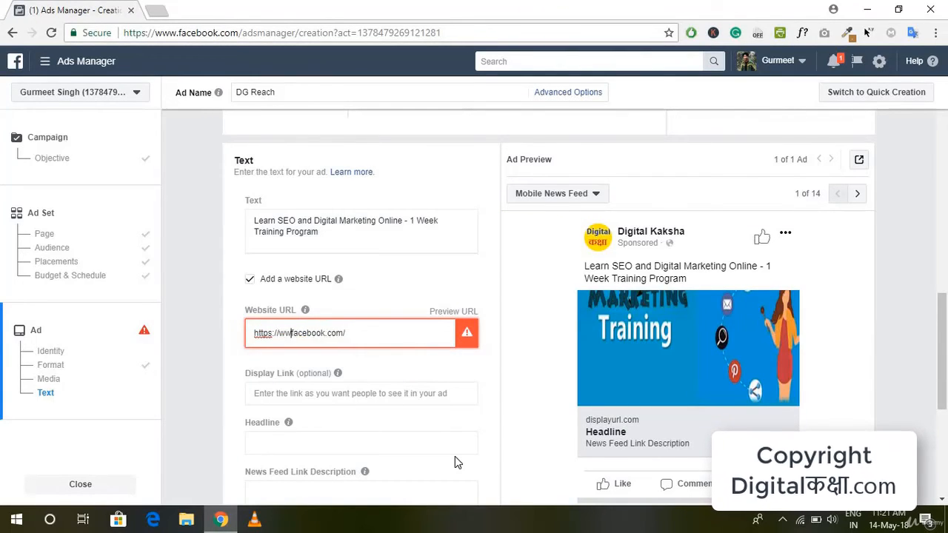
click(409, 329)
text(digitalkaksha)
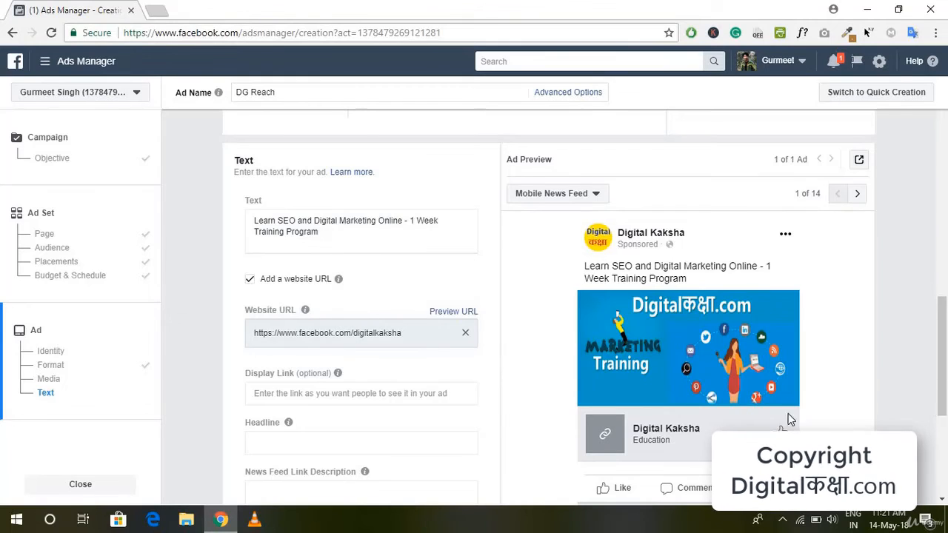
Enter the headline "Learn Digital Marketing in Hindi" and apply the spelling correction to the misspelled word
scroll(374, 356, down, 1)
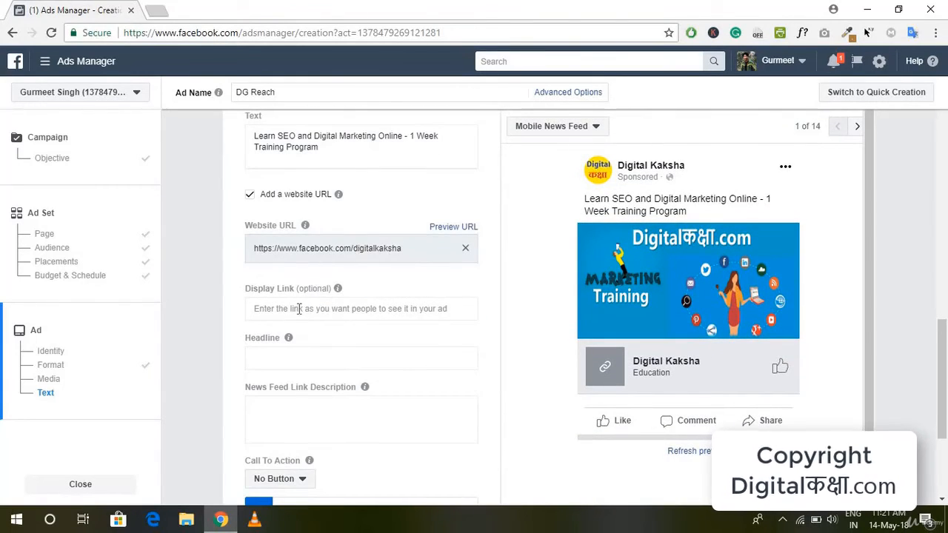
click(326, 359)
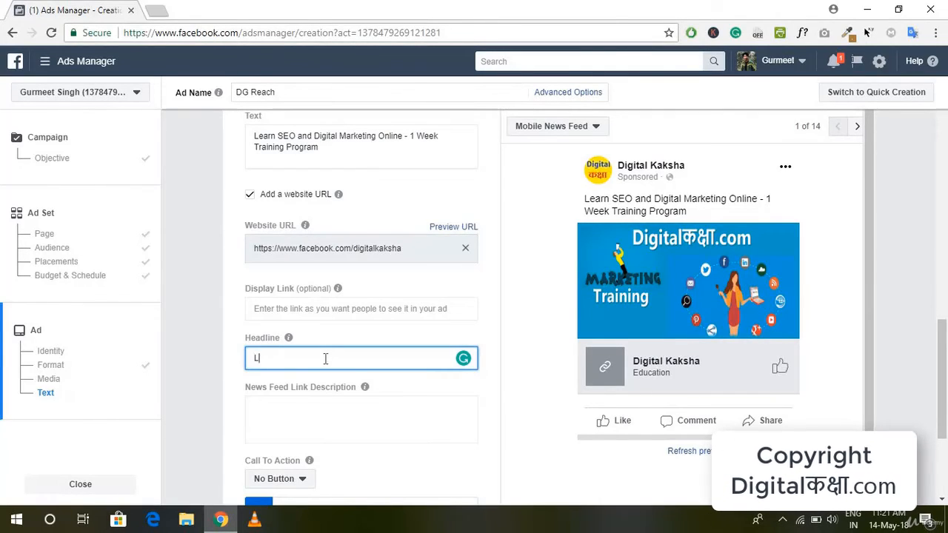
text(LEa)
key(BackSpace)
key(BackSpace)
key(BackSpace)
text(eearn Digital Marketing in )
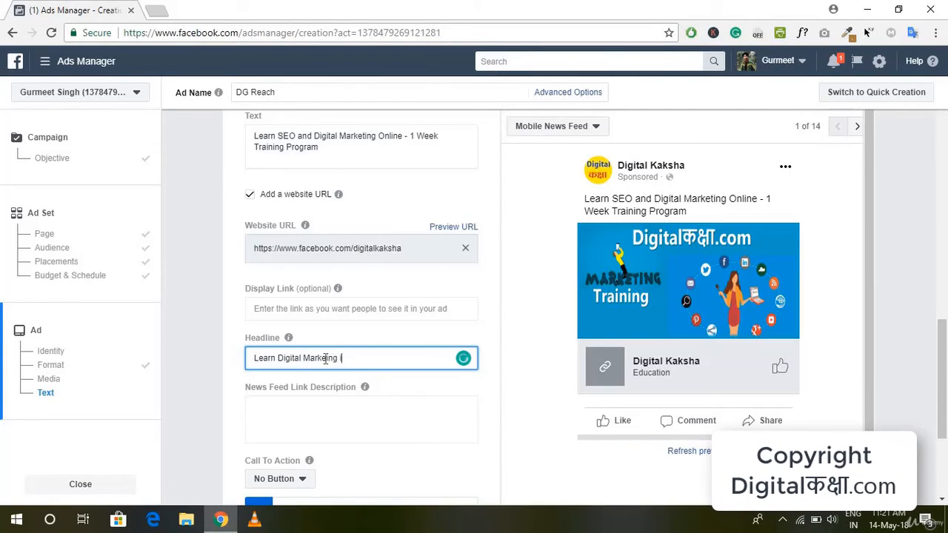
text(Hindi)
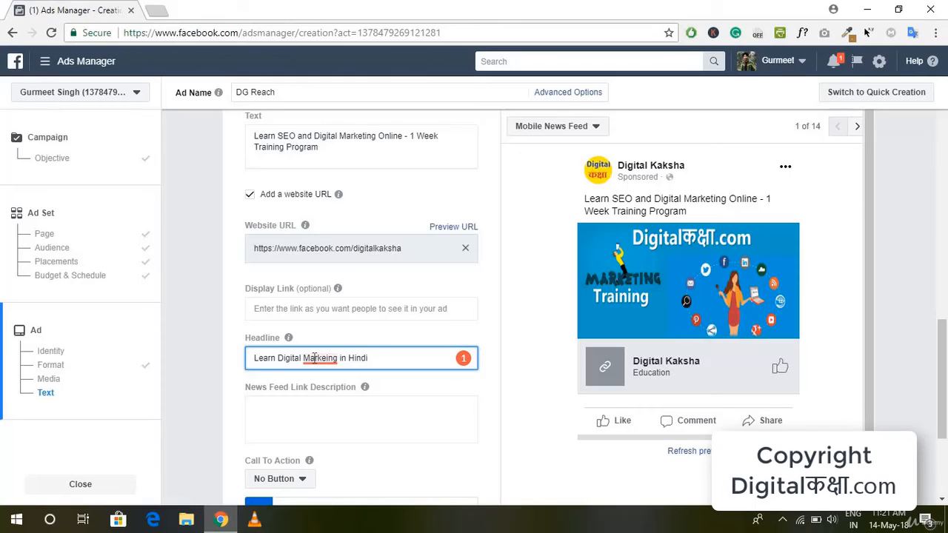
mouse_move(316, 361)
click(326, 381)
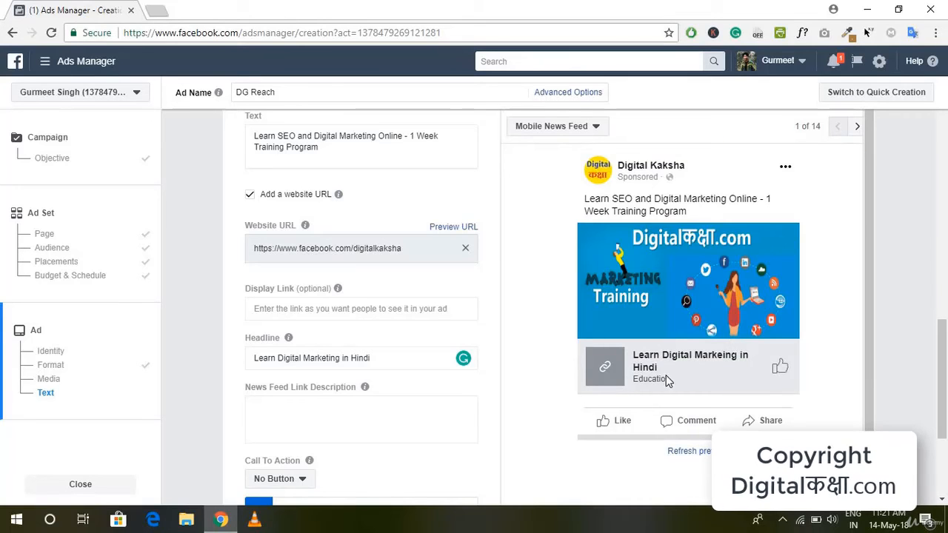
Check the purpose of the News Feed link description and set the ad's call to action to Contact Us
mouse_move(368, 388)
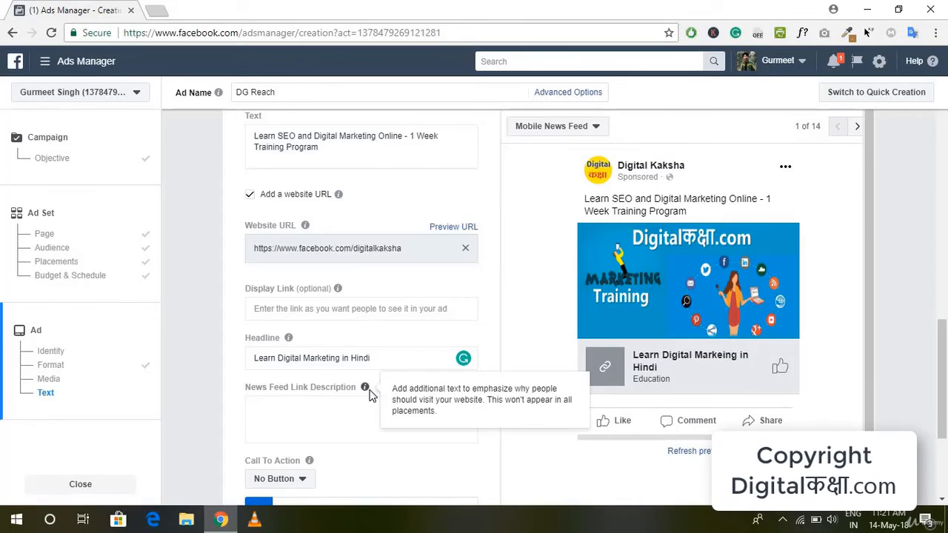
scroll(370, 394, down, 1)
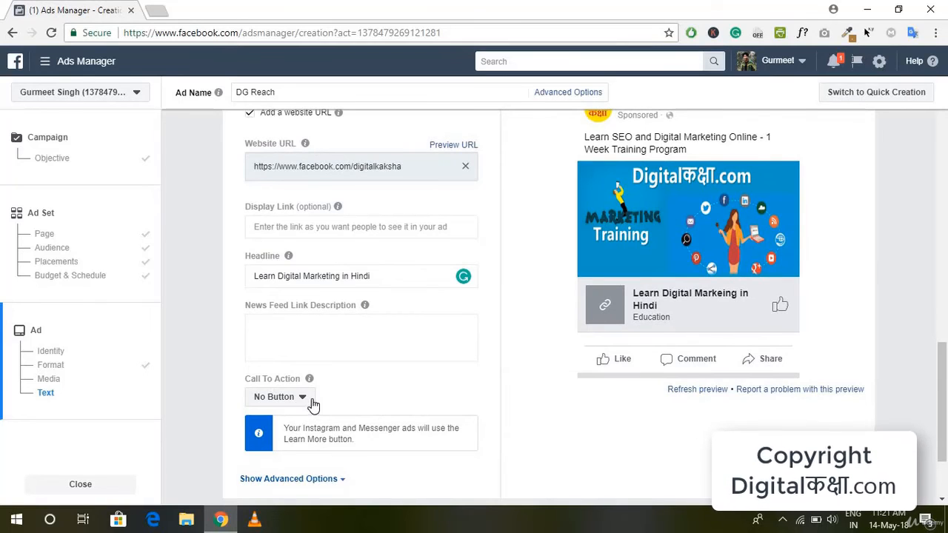
scroll(785, 273, down, 1)
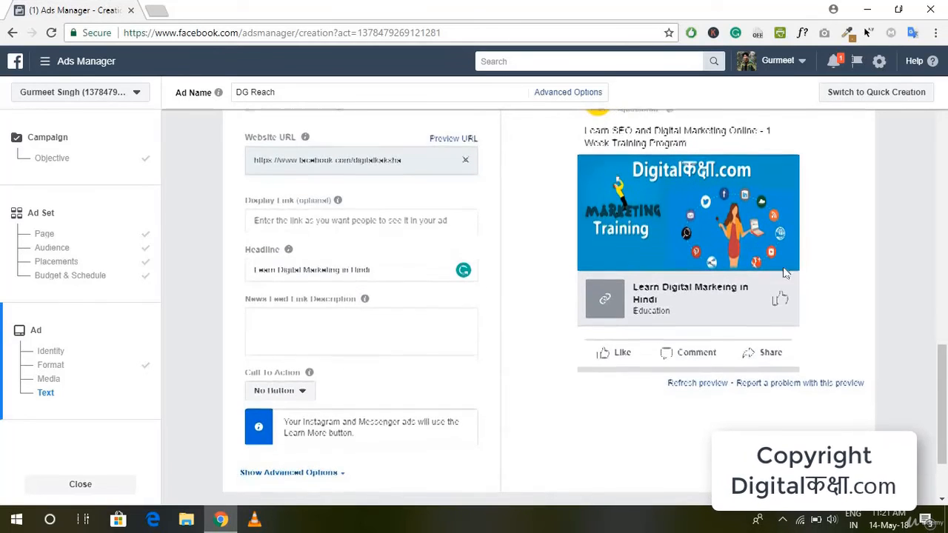
click(305, 391)
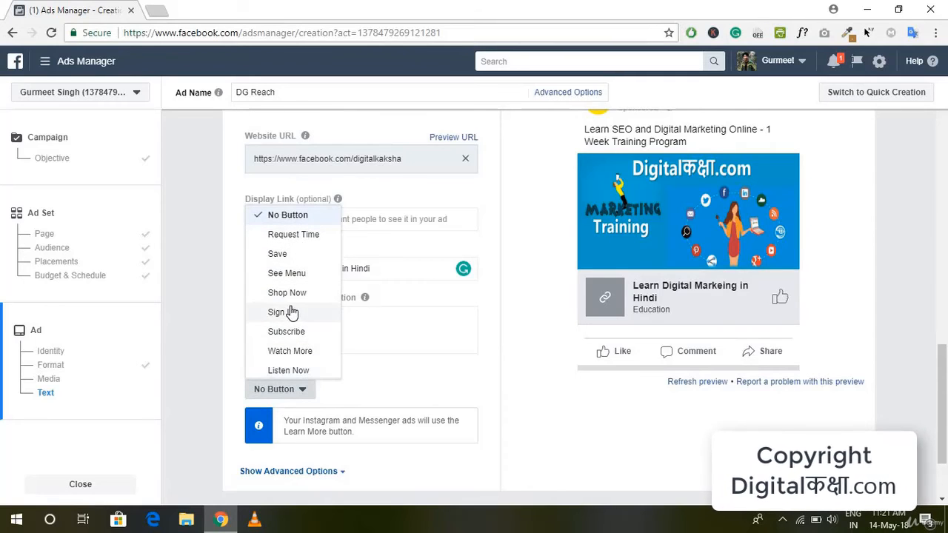
scroll(293, 313, down, 3)
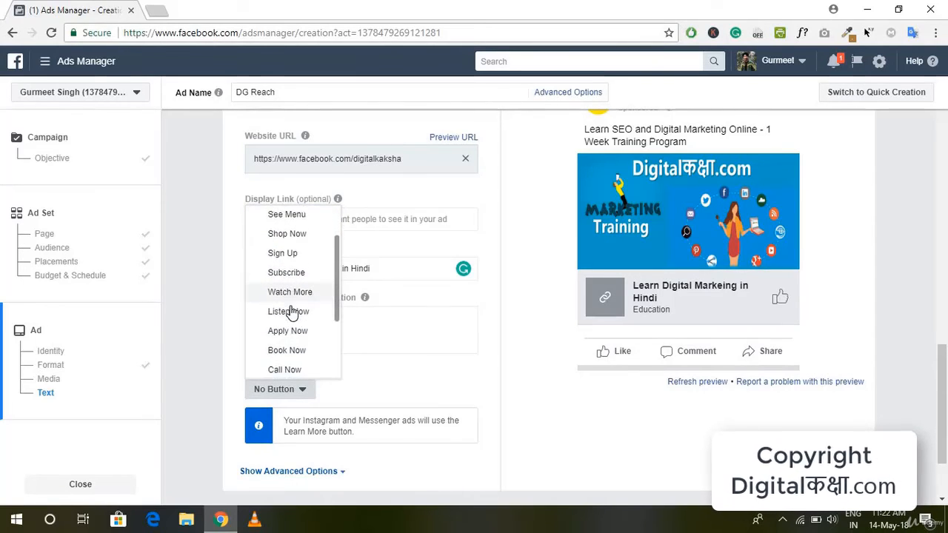
scroll(296, 323, down, 1)
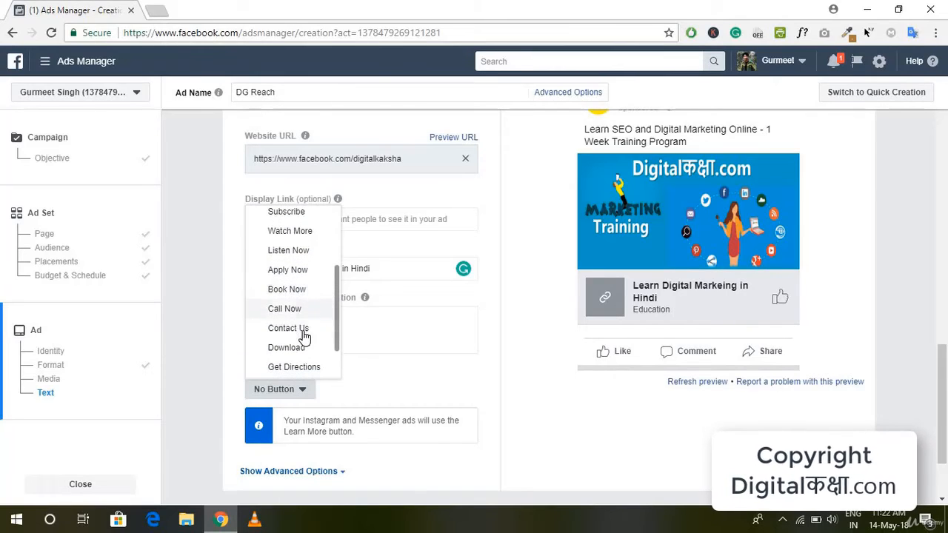
click(304, 333)
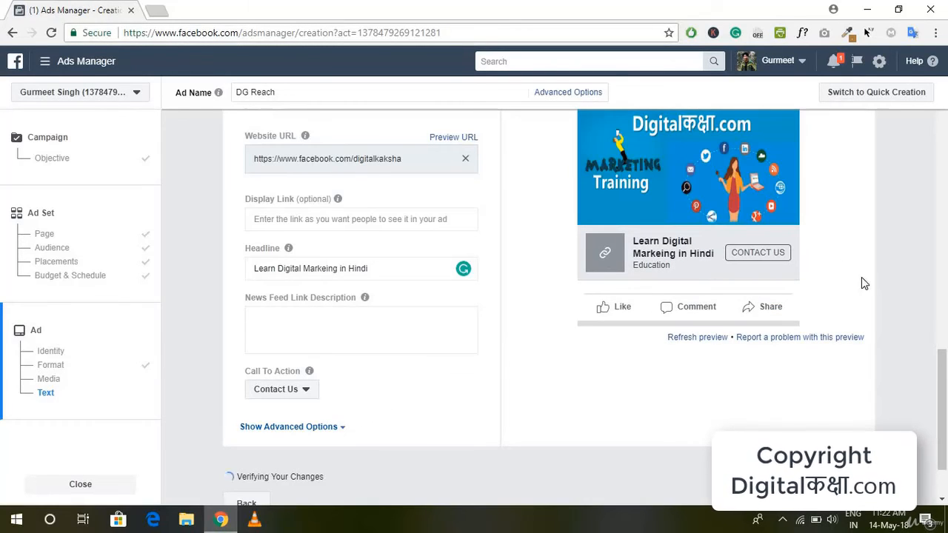
Expand the ad's advanced options, look over the URL parameters and conversion tracking settings, and collapse them again
click(340, 428)
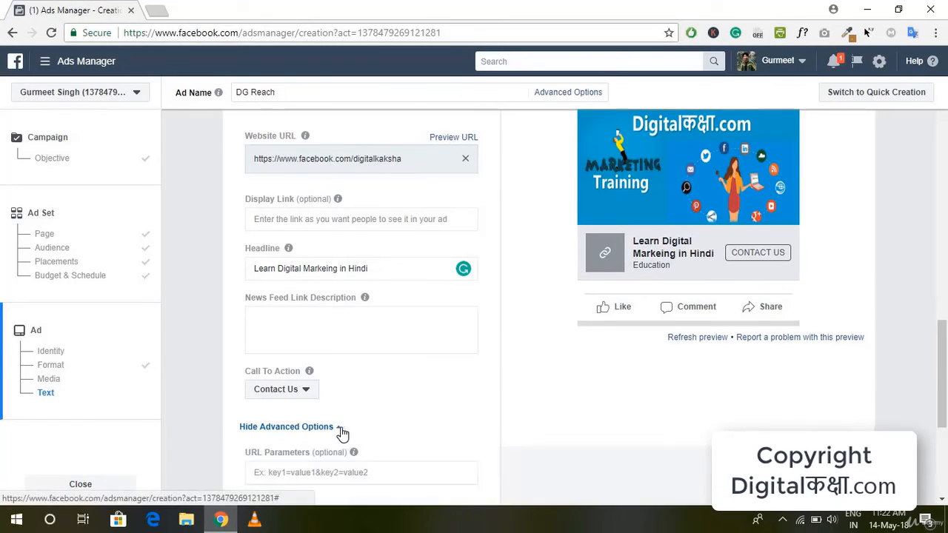
scroll(445, 422, down, 1)
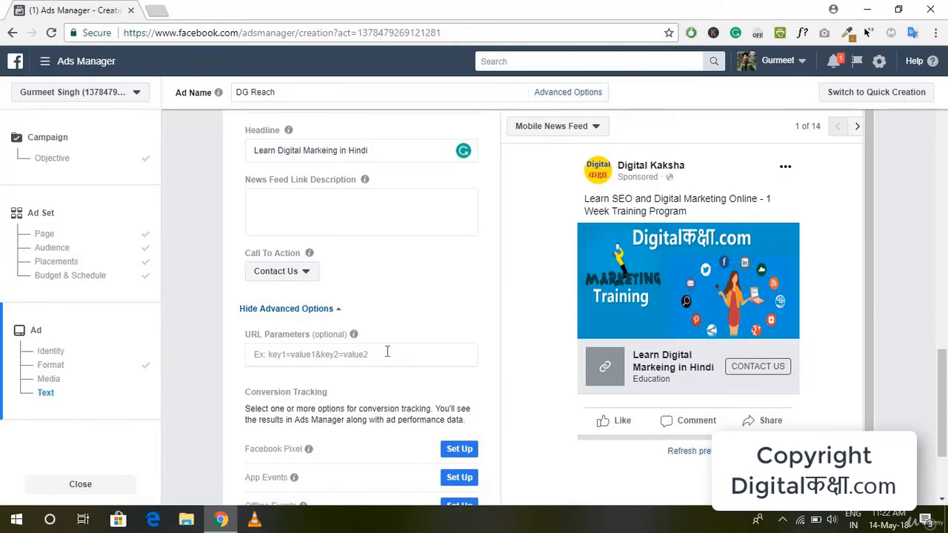
scroll(355, 352, down, 2)
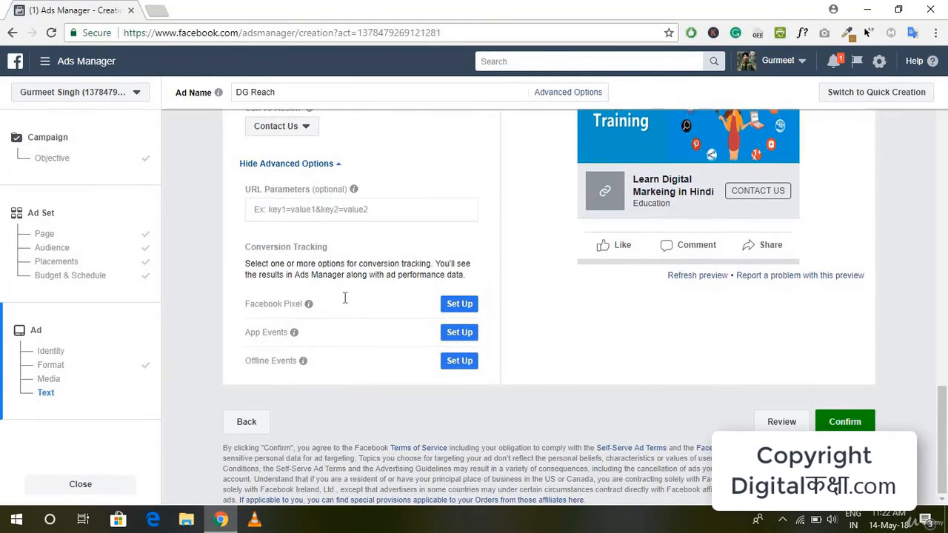
scroll(343, 296, up, 4)
scroll(400, 345, down, 4)
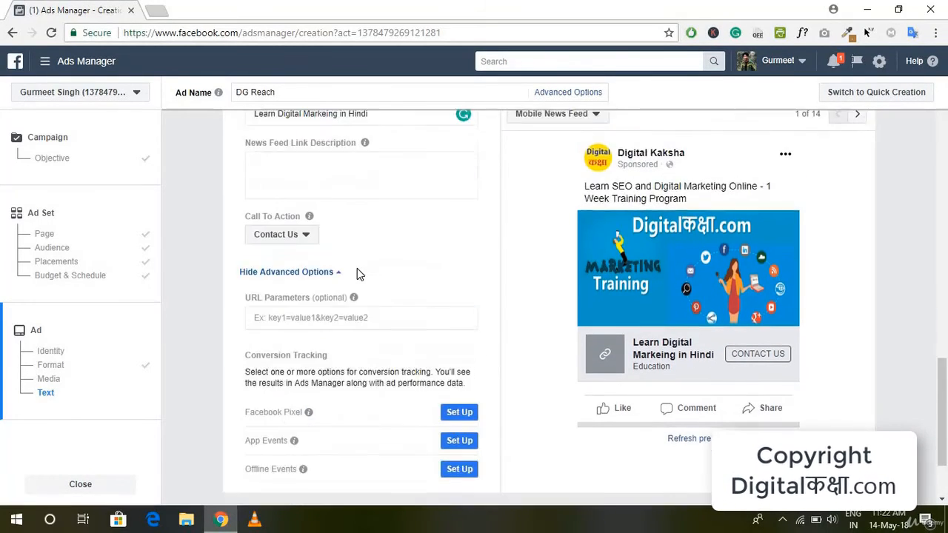
click(326, 169)
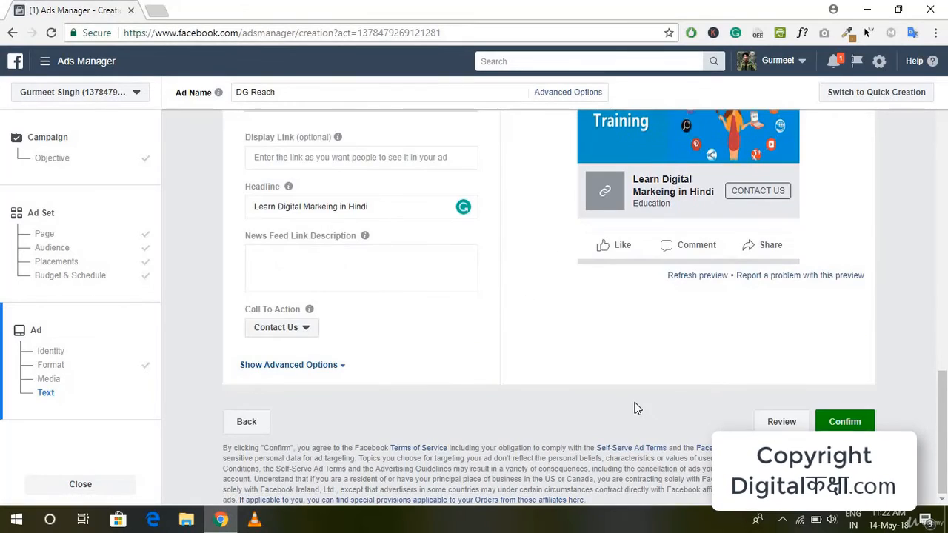
Recheck the DG Reach ad's media, text and Mobile News Feed preview, and confirm the ad to submit it
scroll(637, 408, up, 2)
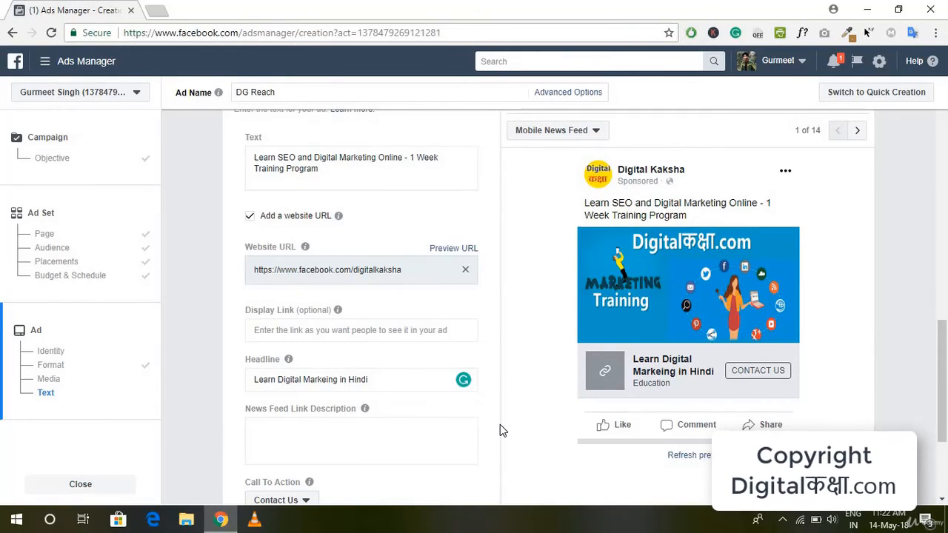
scroll(501, 428, down, 2)
scroll(773, 328, up, 7)
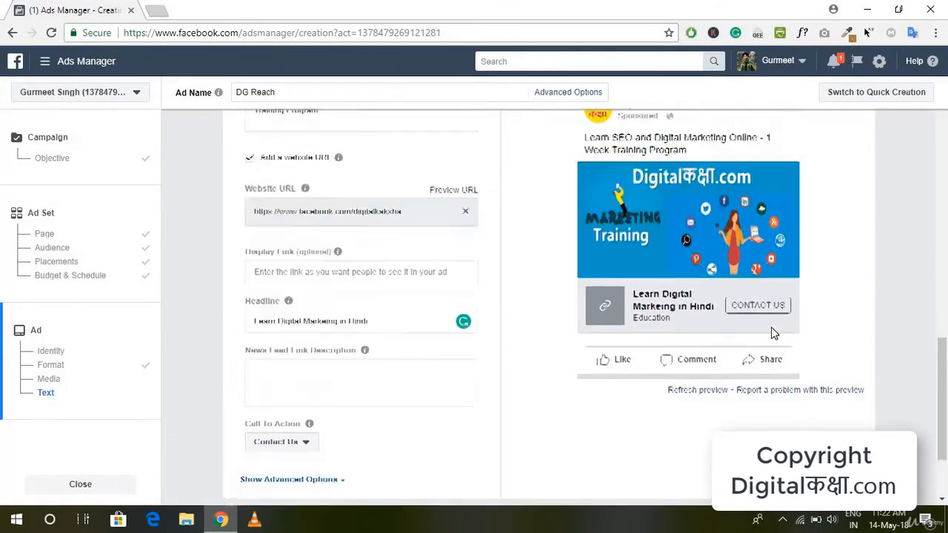
scroll(773, 328, up, 4)
scroll(773, 328, down, 11)
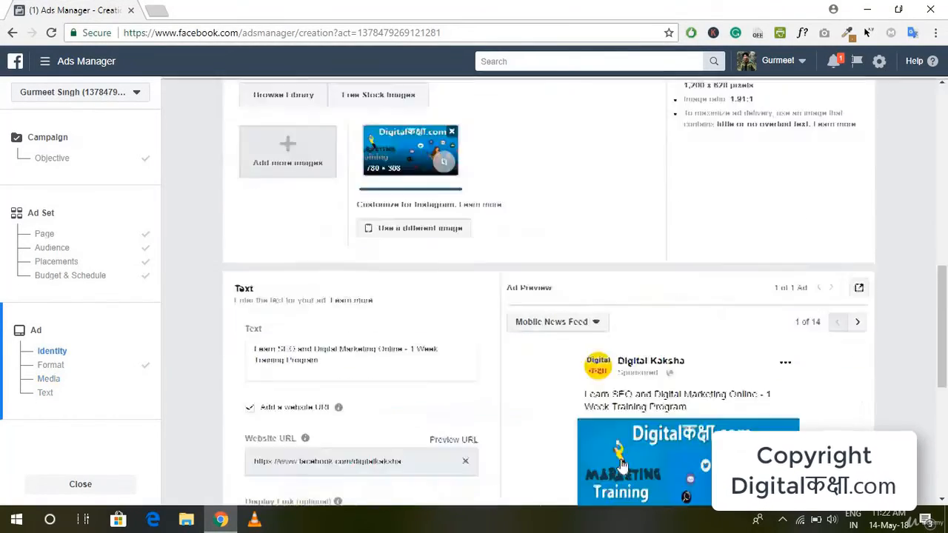
click(842, 424)
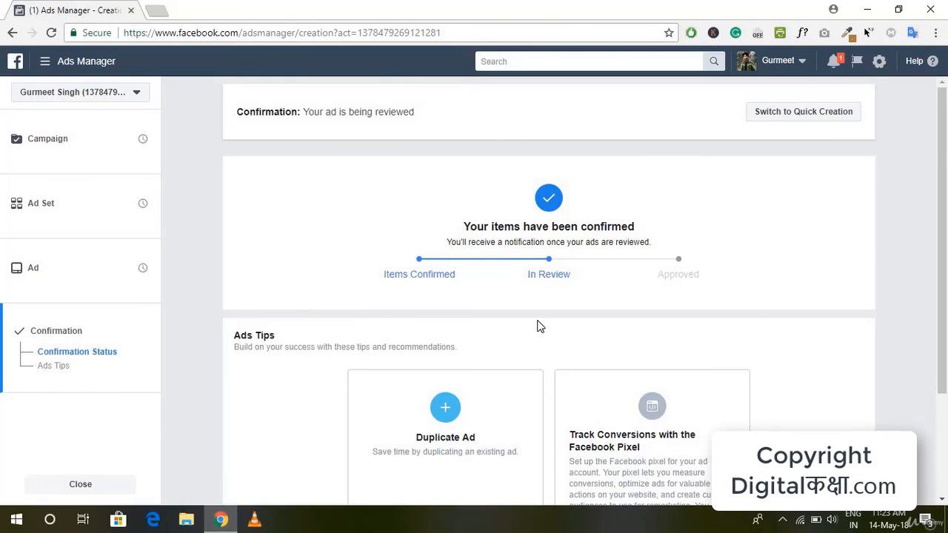
Look through the ads tips and recommendations on the confirmation page
scroll(539, 326, down, 1)
scroll(548, 297, down, 2)
scroll(572, 241, up, 2)
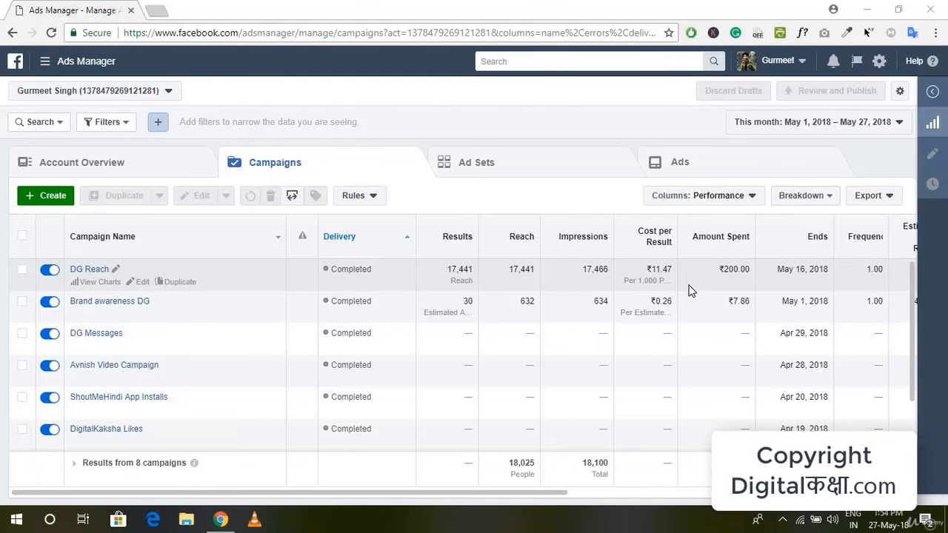
Examine the DG Reach campaign's performance columns, from results, reach and cost through end date and frequency
scroll(689, 290, right, 5)
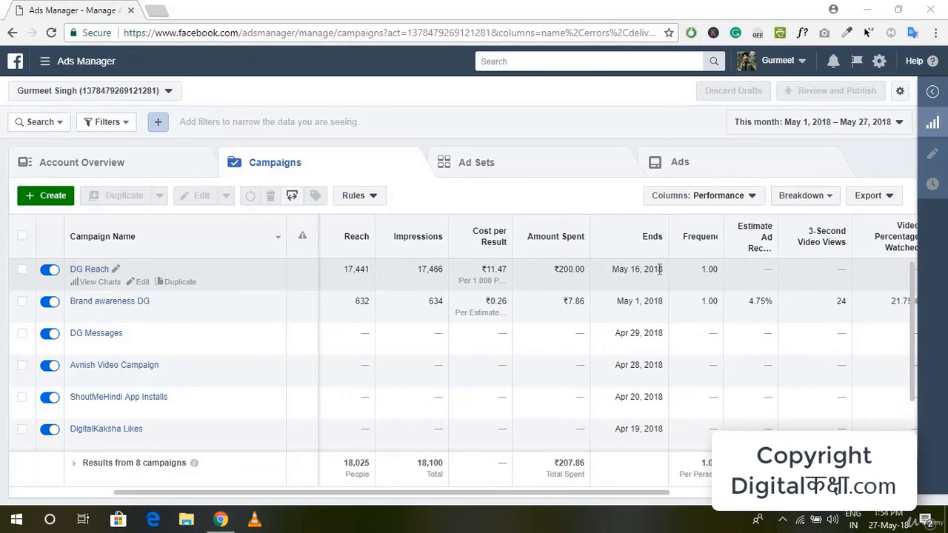
scroll(773, 288, right, 3)
scroll(772, 288, left, 10)
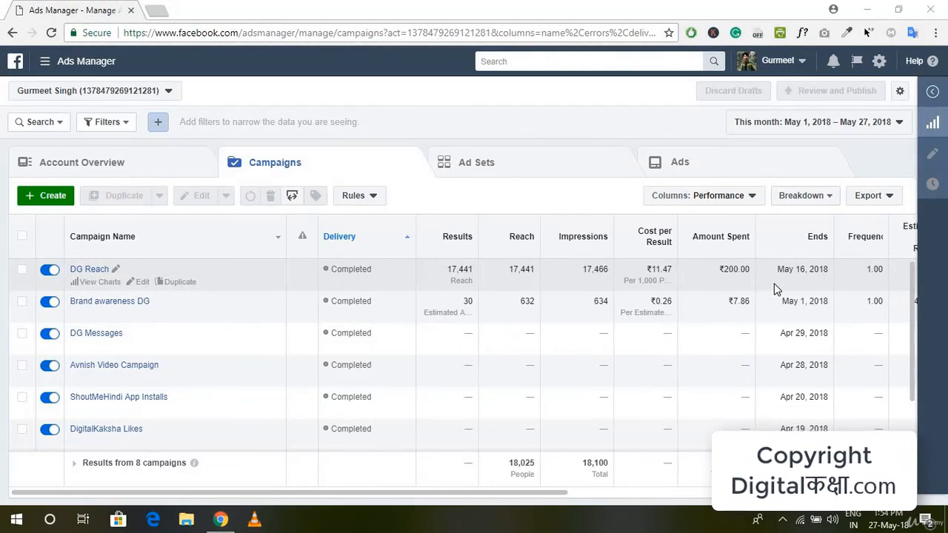